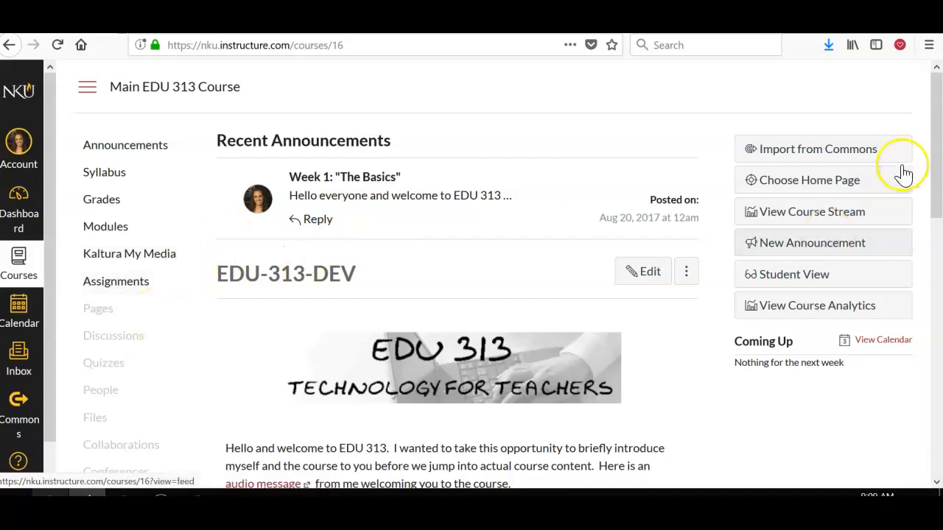
- Open the course settings of the EDU 313 course and show its navigation settings
{"action": "left_click_drag", "start_coordinate": [936, 157], "coordinate": [937, 240]}
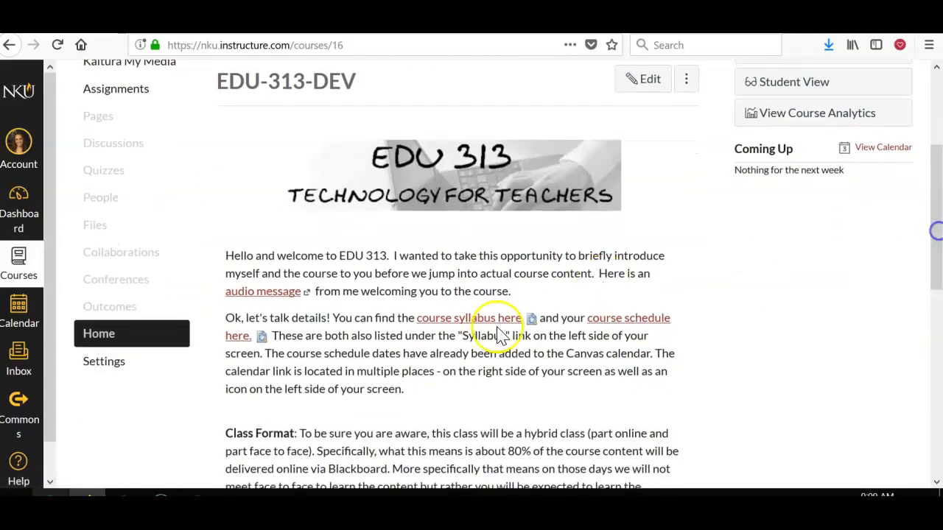
{"action": "left_click", "coordinate": [132, 369]}
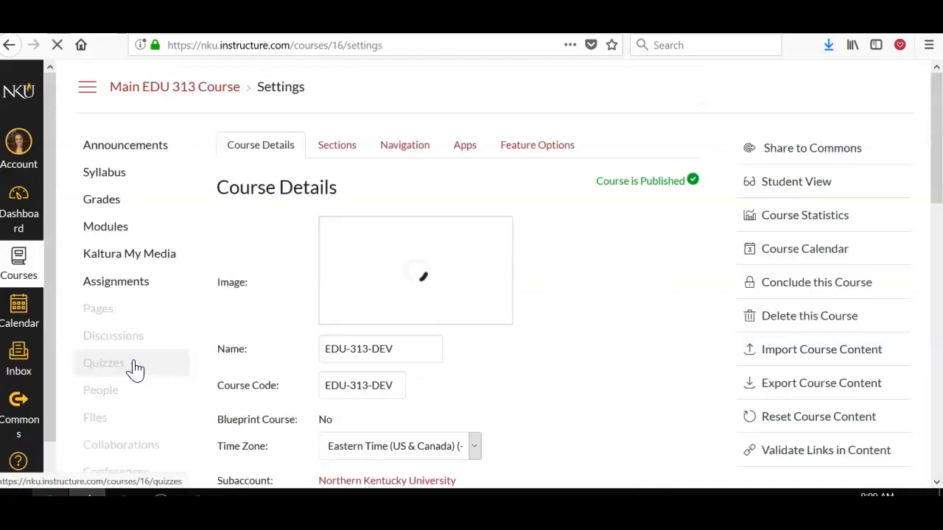
{"action": "left_click", "coordinate": [411, 140]}
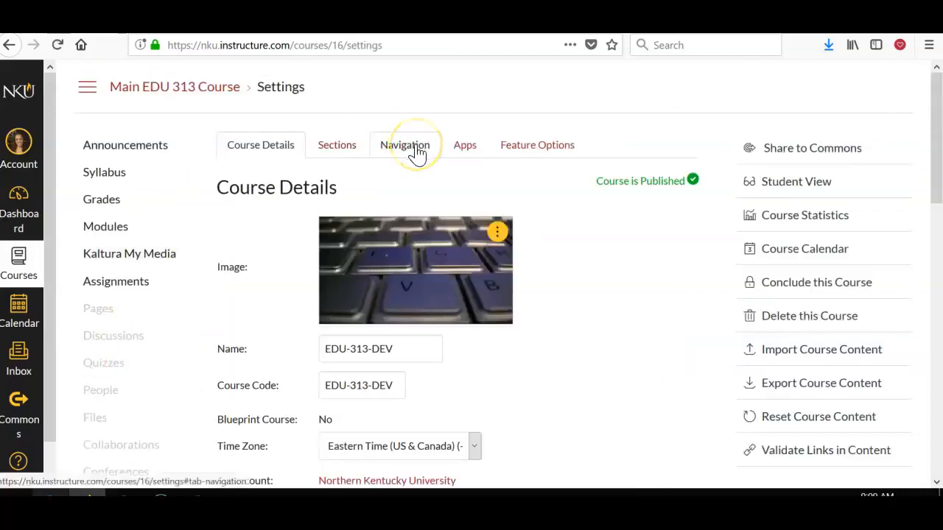
{"action": "left_click", "coordinate": [418, 153]}
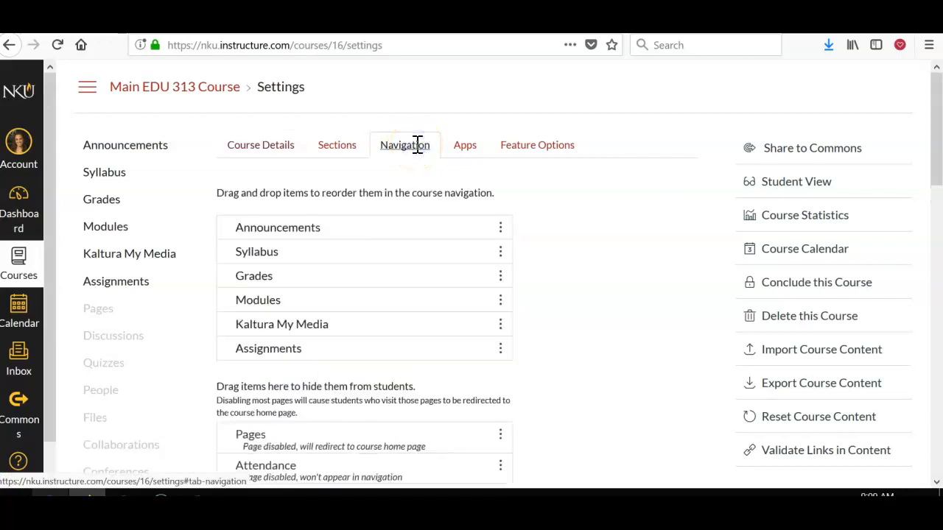
- Review the shown and hidden items of the course navigation, including Kaltura My Media, and save the navigation settings
{"action": "left_click", "coordinate": [937, 156]}
{"action": "scroll", "coordinate": [937, 156], "scroll_direction": "down", "scroll_amount": 1}
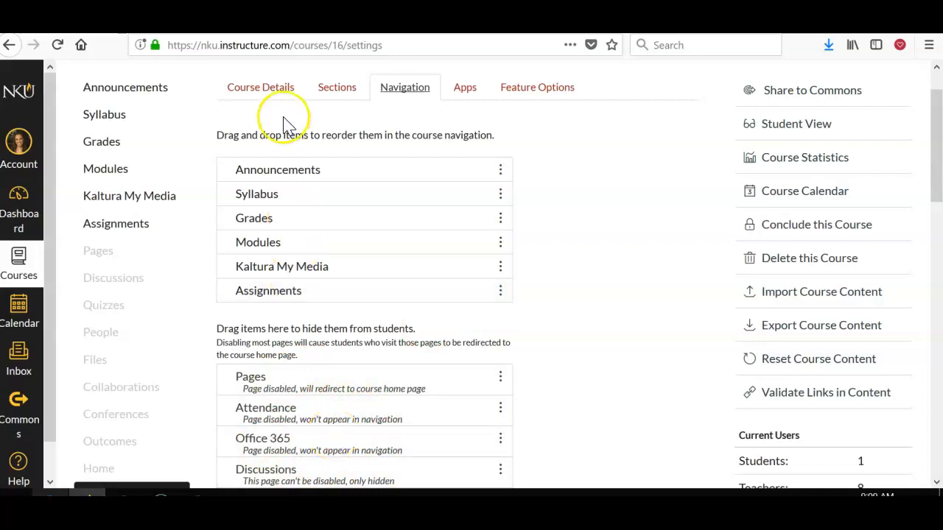
{"action": "left_click_drag", "start_coordinate": [937, 166], "coordinate": [939, 295]}
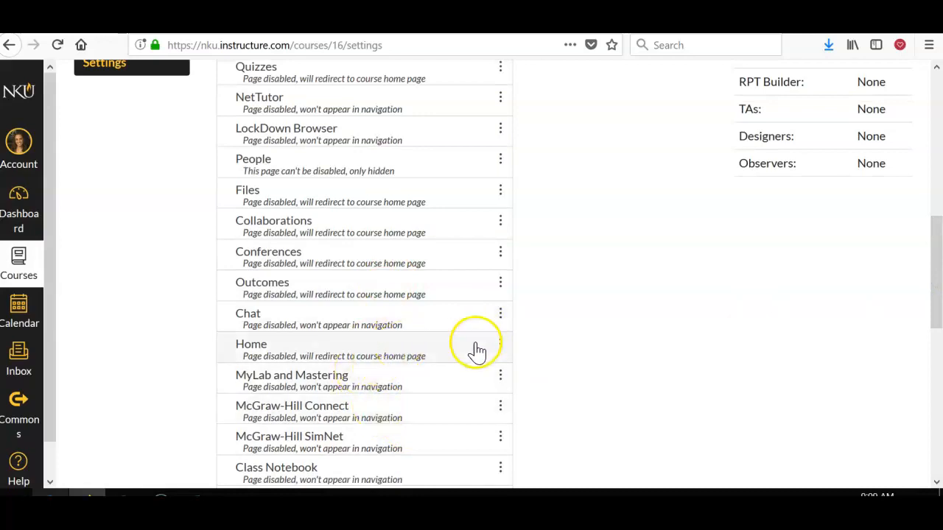
{"action": "left_click_drag", "start_coordinate": [935, 263], "coordinate": [900, 137]}
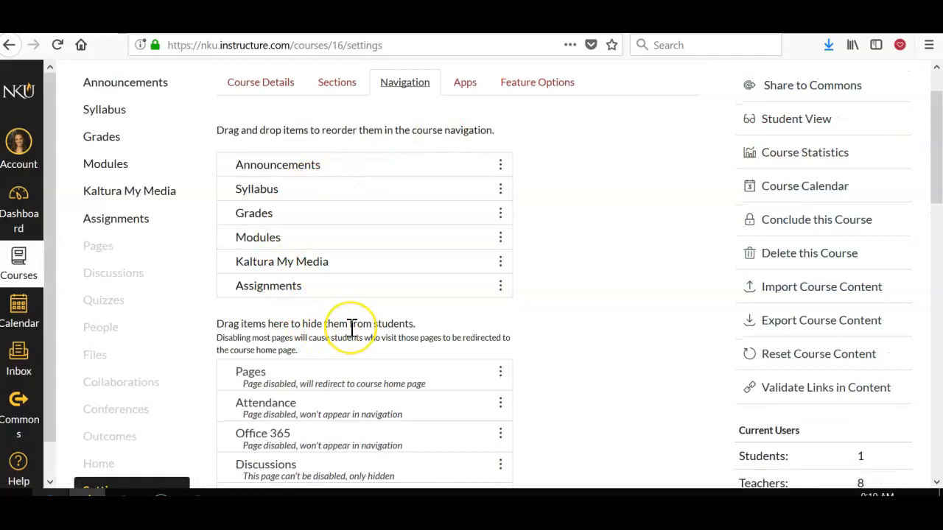
{"action": "left_click_drag", "start_coordinate": [936, 120], "coordinate": [932, 458]}
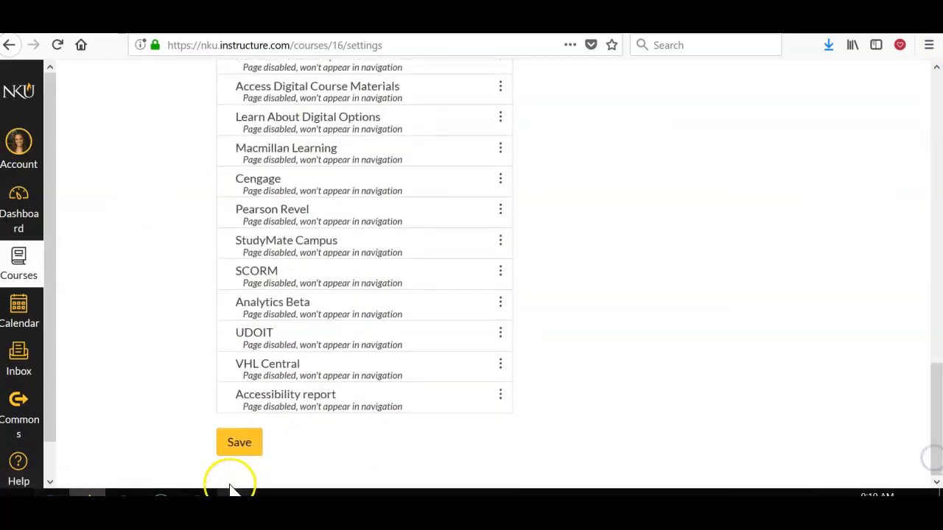
{"action": "left_click", "coordinate": [244, 448]}
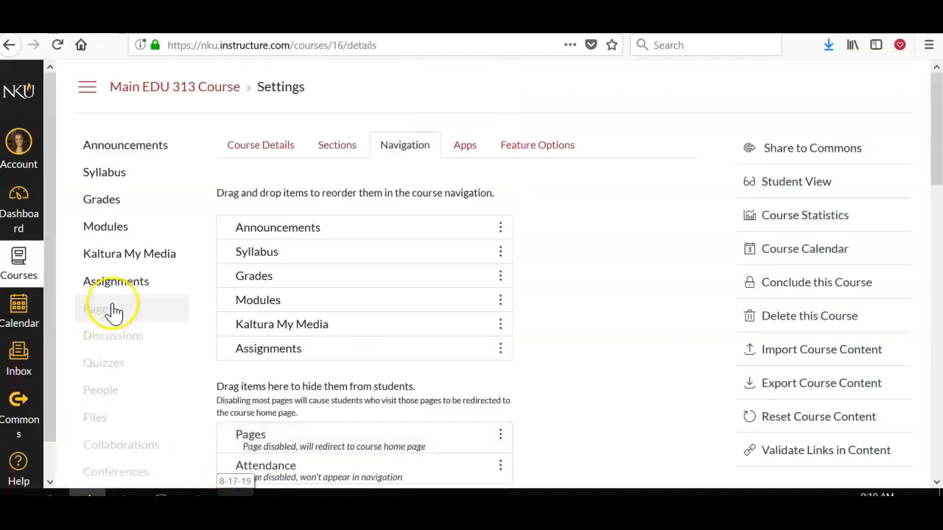
- Open Kaltura My Media in the course and look through the list of media
{"action": "left_click", "coordinate": [158, 267]}
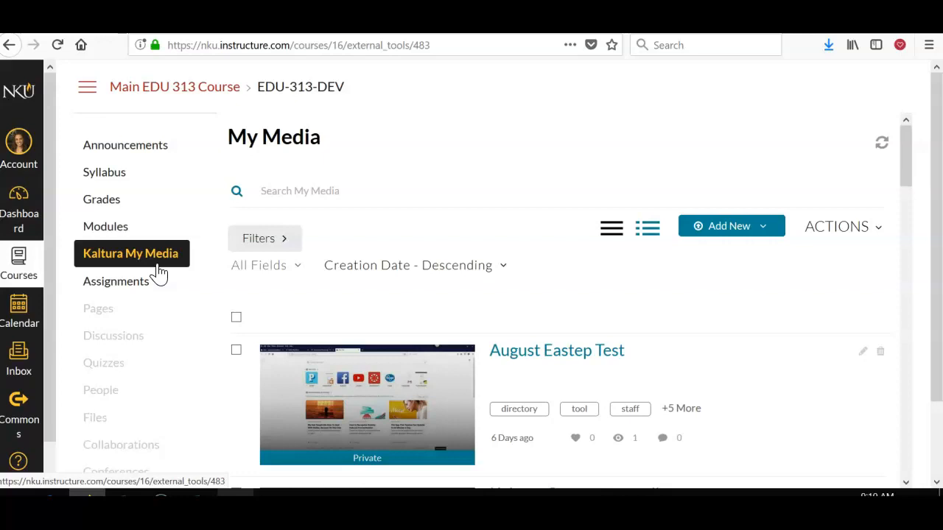
{"action": "left_click_drag", "start_coordinate": [908, 158], "coordinate": [915, 329]}
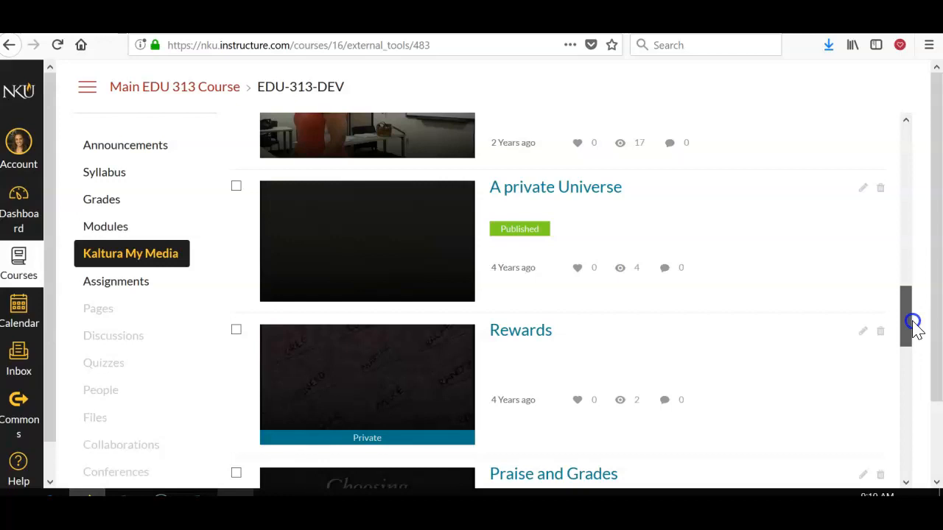
{"action": "left_click_drag", "start_coordinate": [913, 325], "coordinate": [884, 175]}
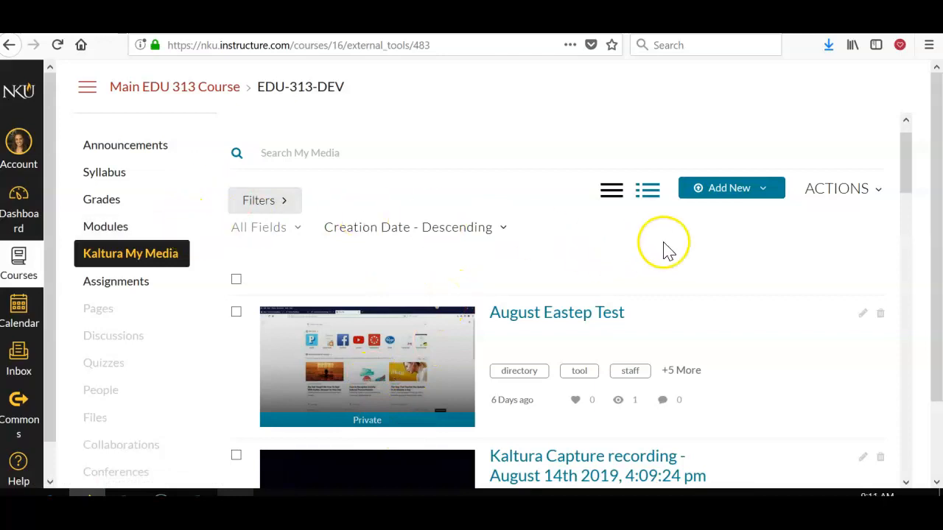
- Add new media with Kaltura Capture (New) to launch the desktop recorder
{"action": "left_click", "coordinate": [772, 197]}
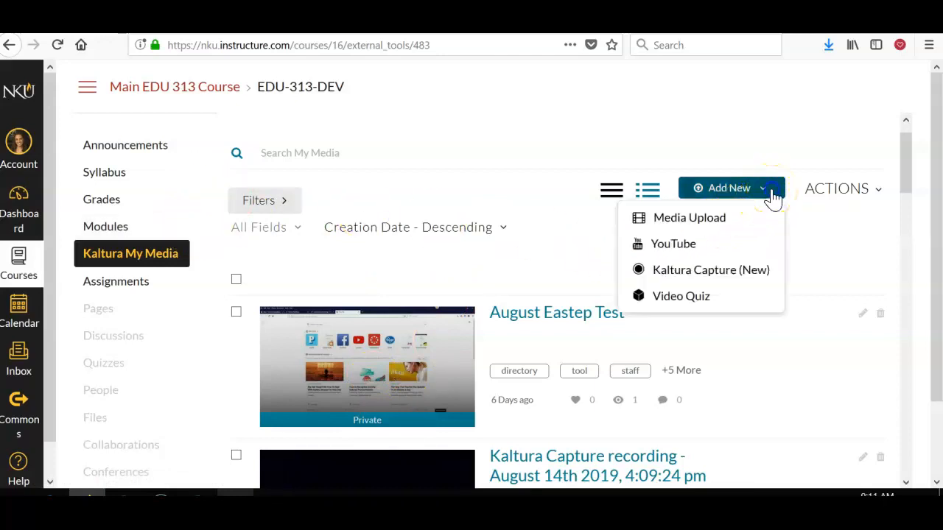
{"action": "left_click", "coordinate": [710, 271]}
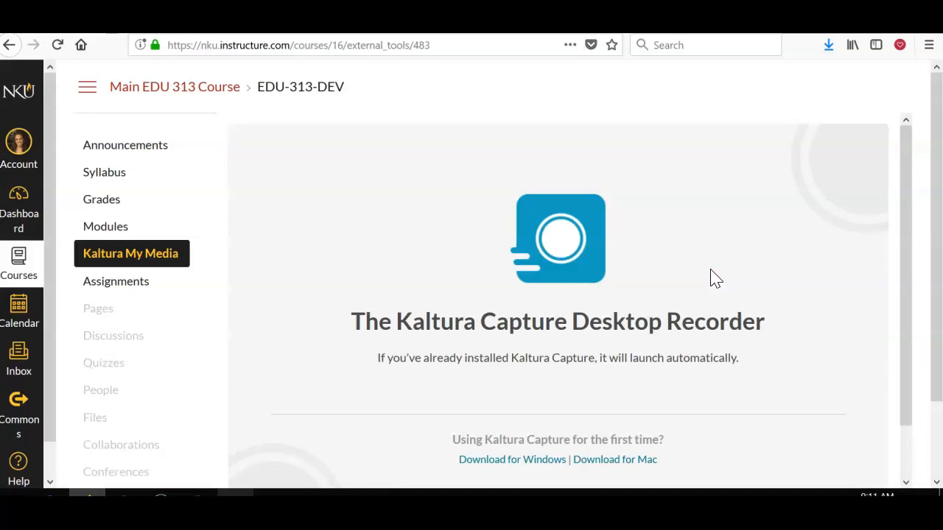
{"action": "left_click", "coordinate": [694, 288]}
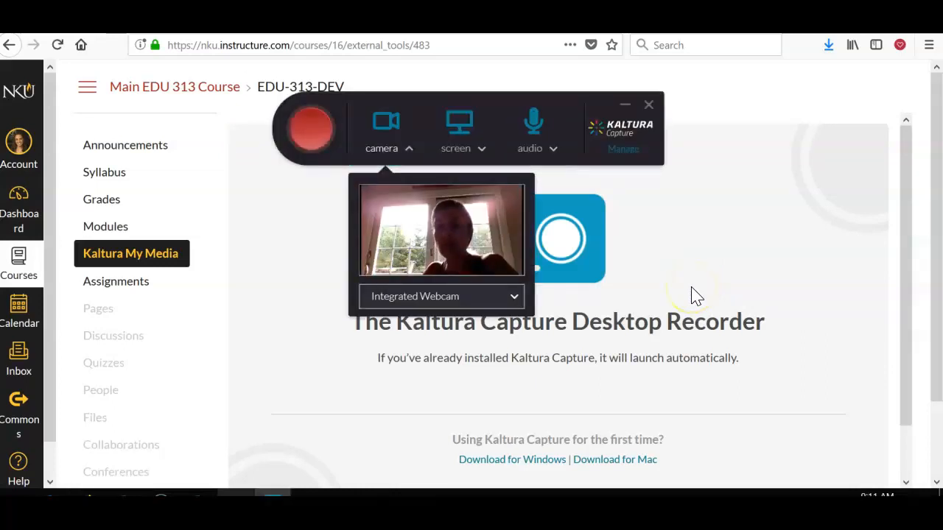
- Check the Integrated Webcam preview and leave the camera turned off for the recording
{"action": "left_click", "coordinate": [381, 126]}
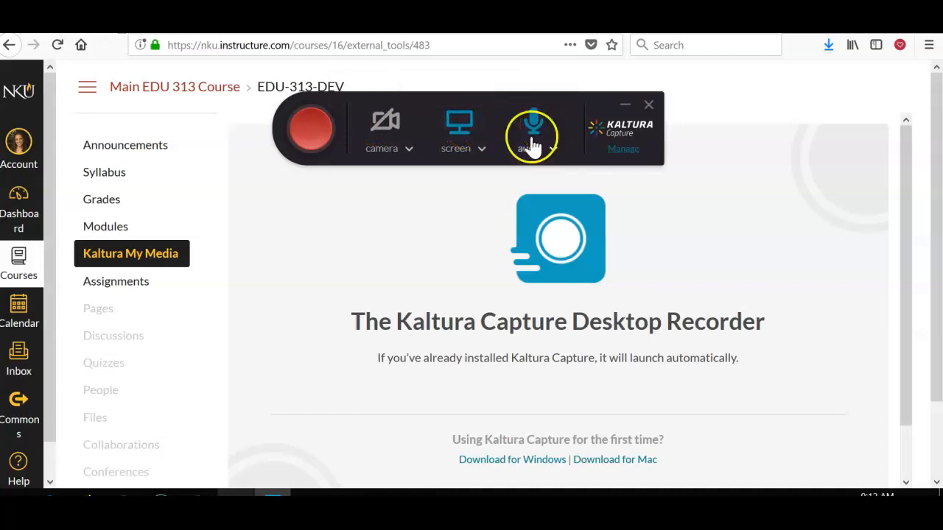
{"action": "left_click", "coordinate": [409, 155]}
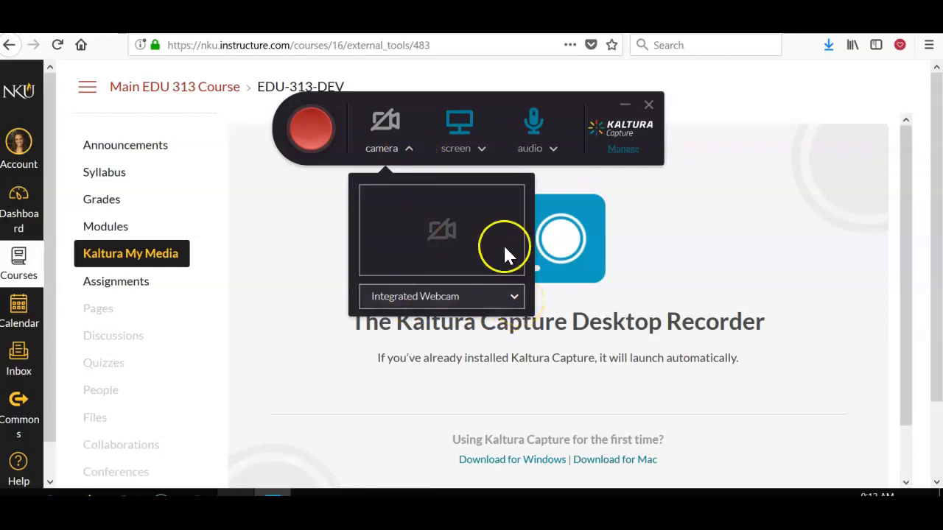
{"action": "left_click", "coordinate": [385, 125]}
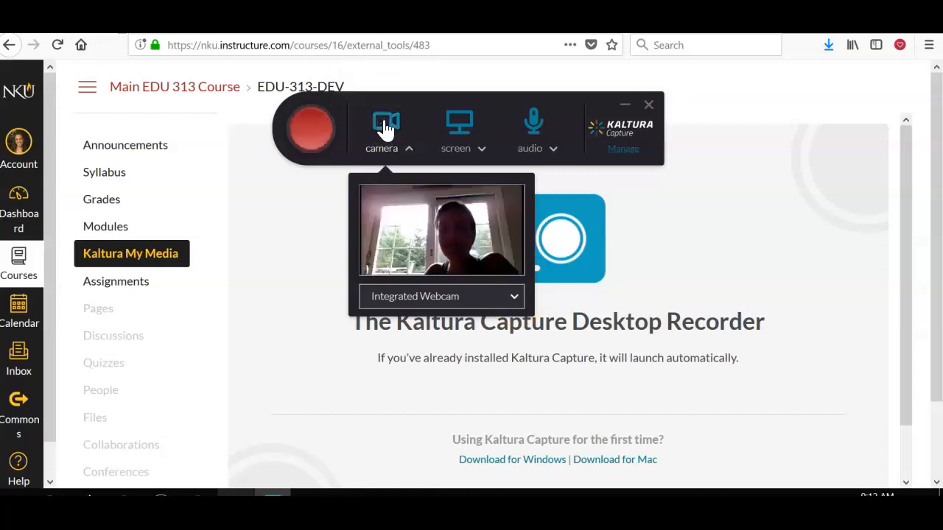
{"action": "left_click", "coordinate": [385, 125]}
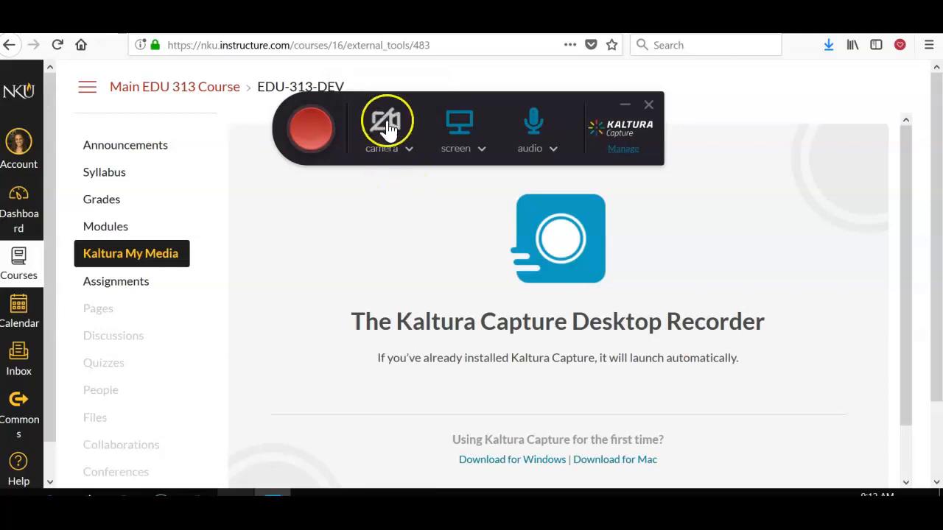
- Check the screen capture options and the available monitors for the recording
{"action": "left_click", "coordinate": [483, 154]}
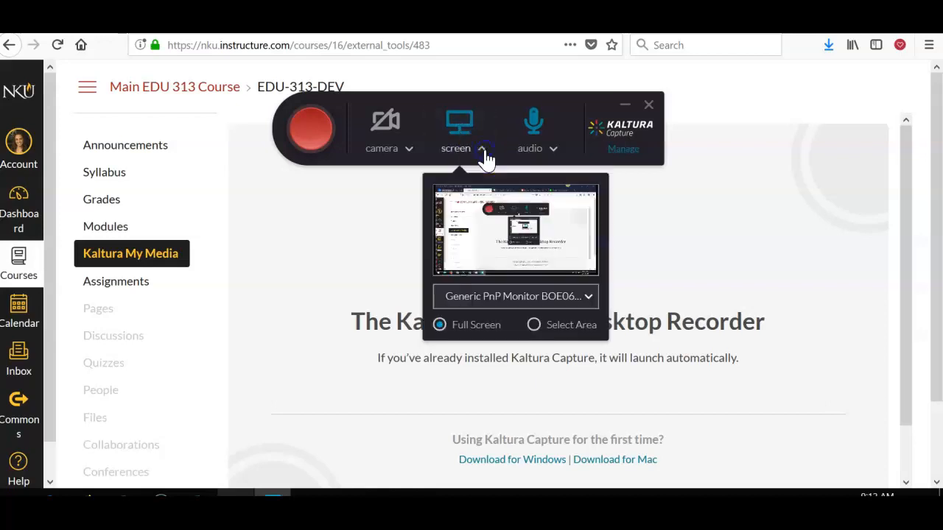
{"action": "left_click", "coordinate": [591, 301]}
{"action": "left_click", "coordinate": [554, 340]}
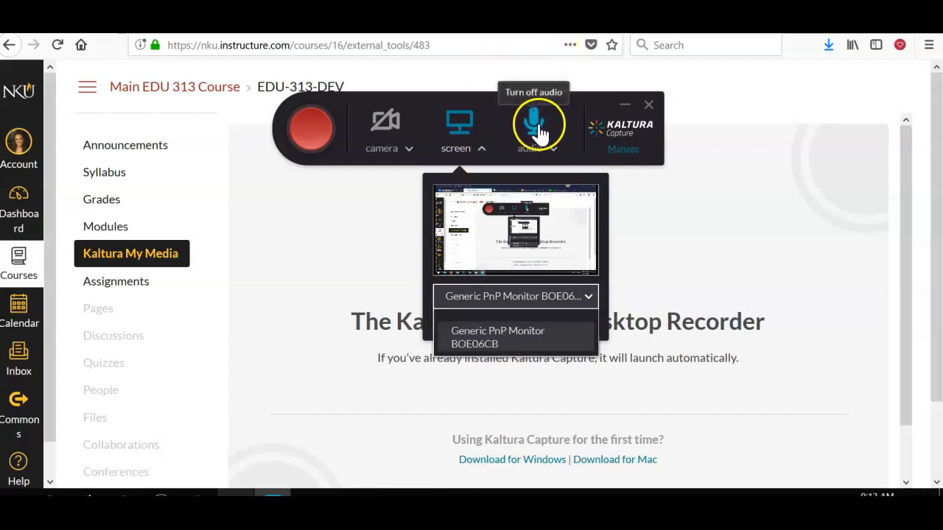
{"action": "left_click", "coordinate": [484, 151]}
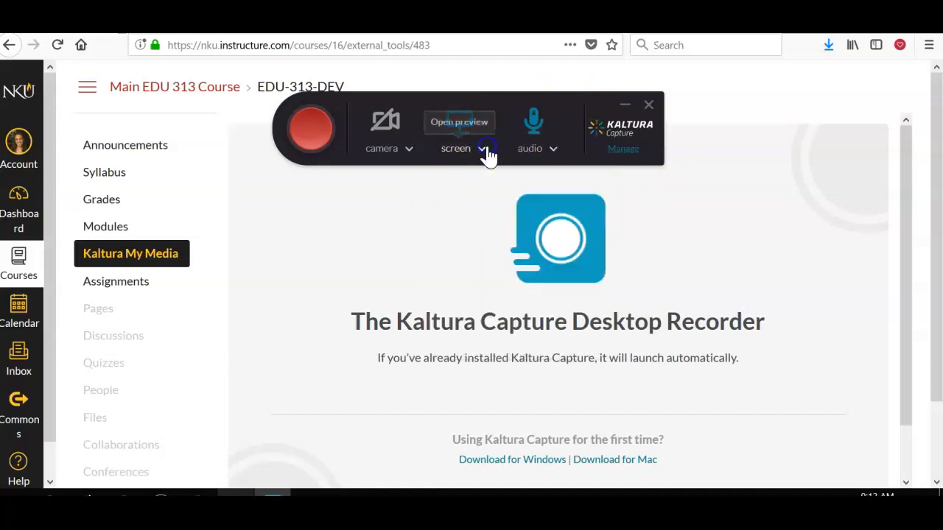
- Check the available microphones for the recording and review the screen capture preview
{"action": "left_click", "coordinate": [553, 151]}
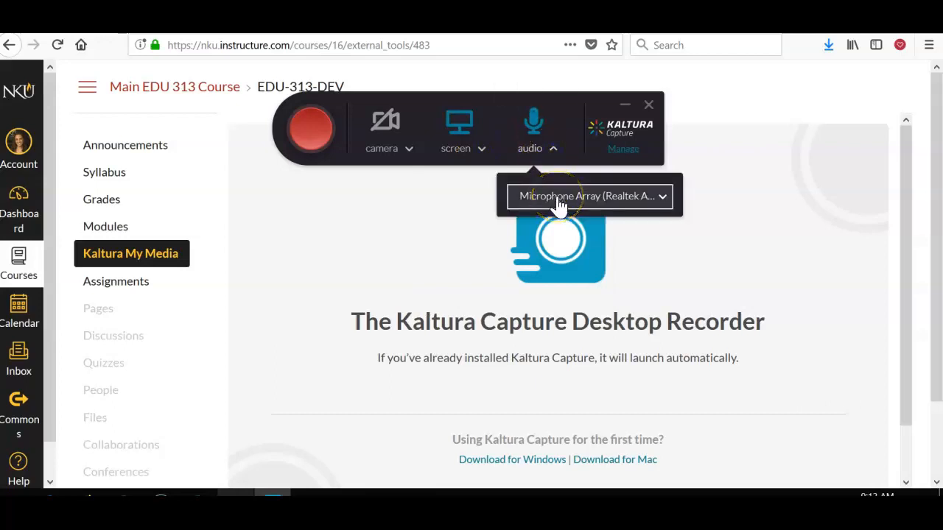
{"action": "left_click", "coordinate": [662, 197]}
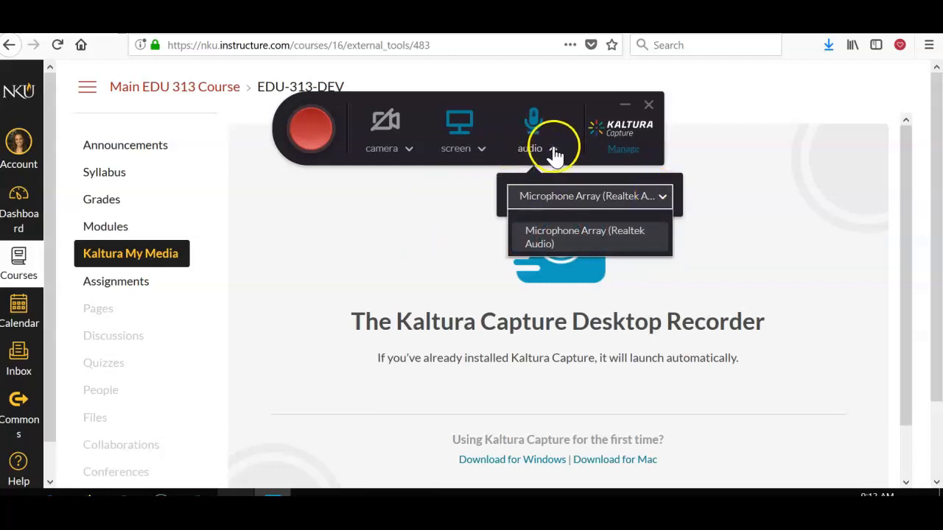
{"action": "left_click", "coordinate": [554, 150]}
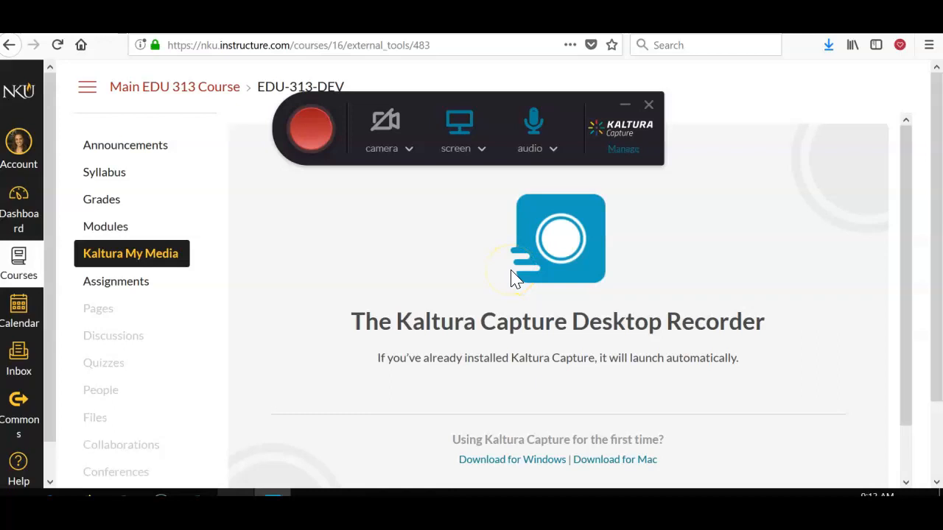
{"action": "left_click", "coordinate": [483, 151]}
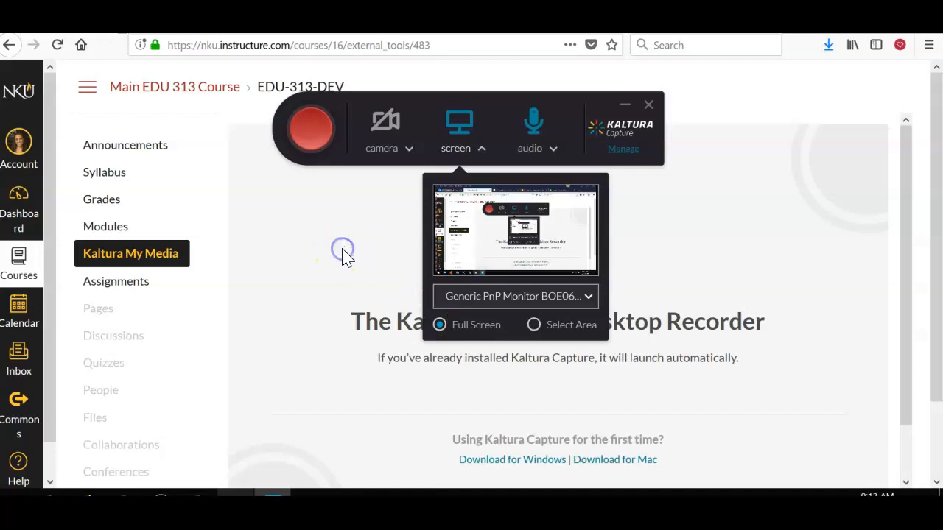
{"action": "left_click", "coordinate": [484, 155]}
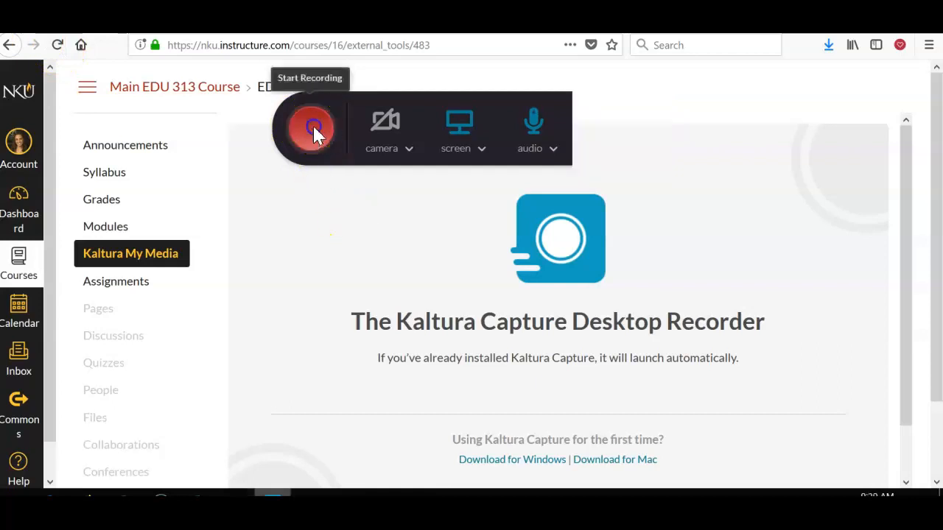
- Record the screen for about 25 seconds while showing the start of the "21 Things Every 21st Century Educator" blog post, and stop the recording
{"action": "left_click", "coordinate": [312, 125]}
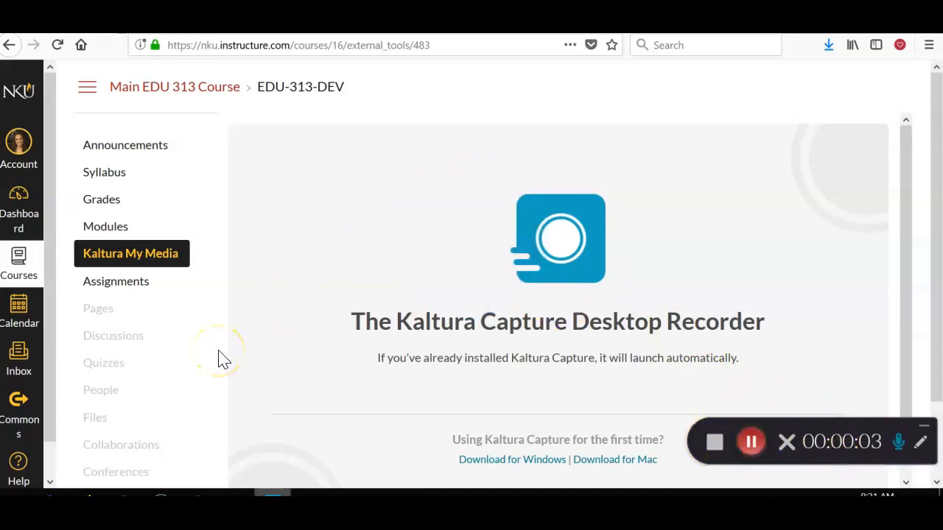
{"action": "key", "text": "ctrl+Tab"}
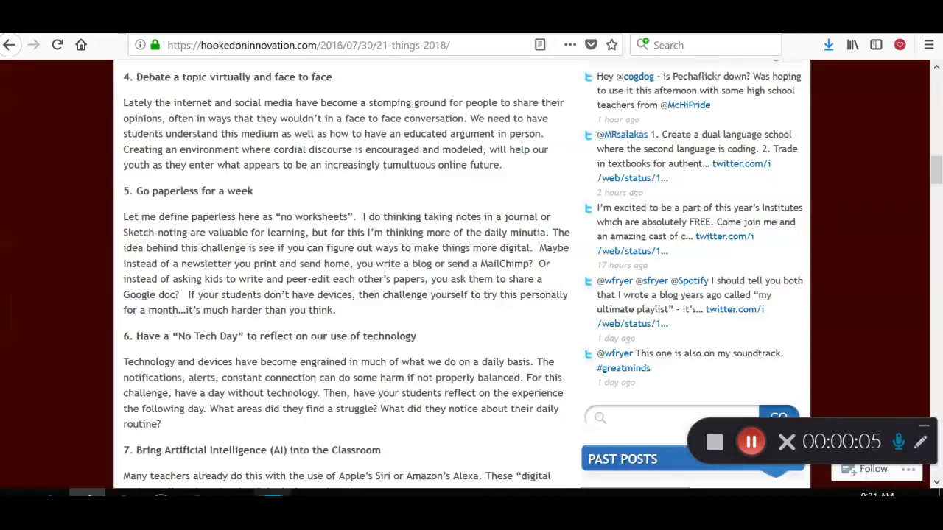
{"action": "left_click_drag", "start_coordinate": [929, 169], "coordinate": [926, 114]}
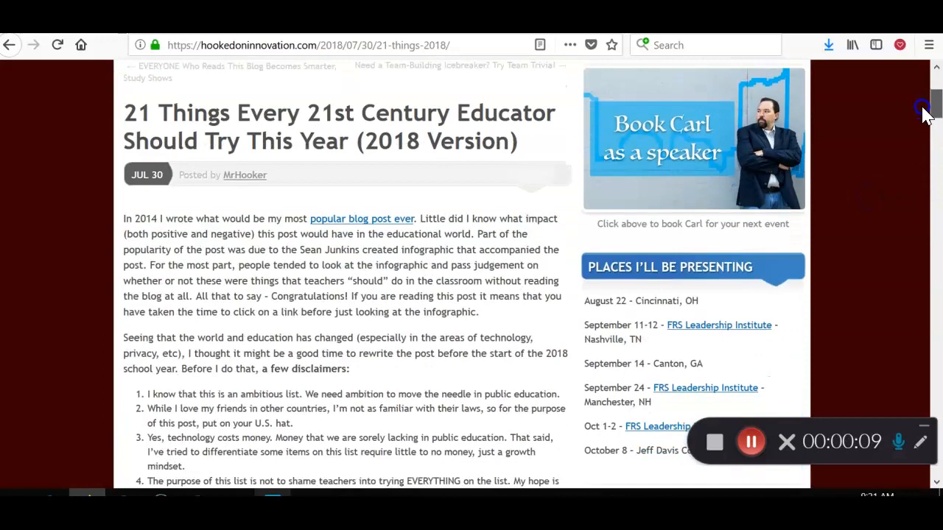
{"action": "mouse_move", "coordinate": [926, 114]}
{"action": "left_mouse_down"}
{"action": "mouse_move", "coordinate": [932, 143]}
{"action": "mouse_move", "coordinate": [932, 122]}
{"action": "left_mouse_up"}
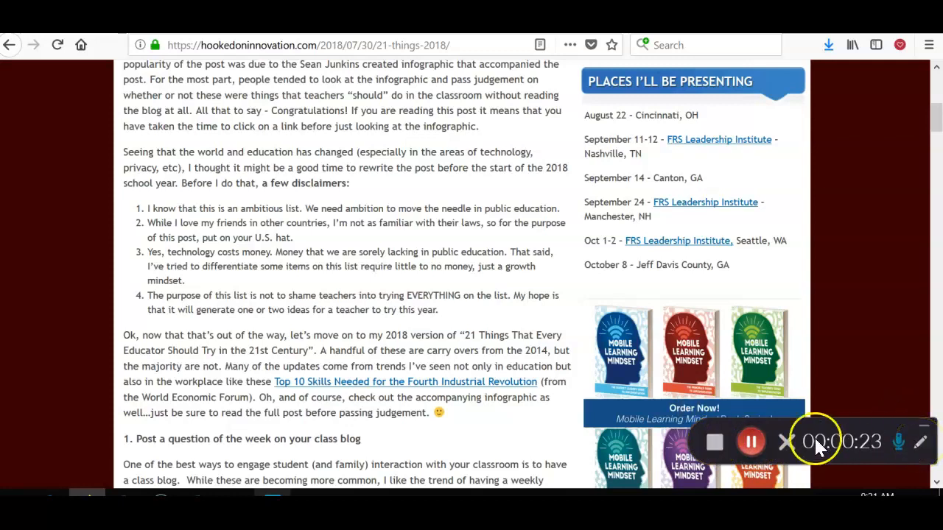
{"action": "left_click", "coordinate": [715, 446]}
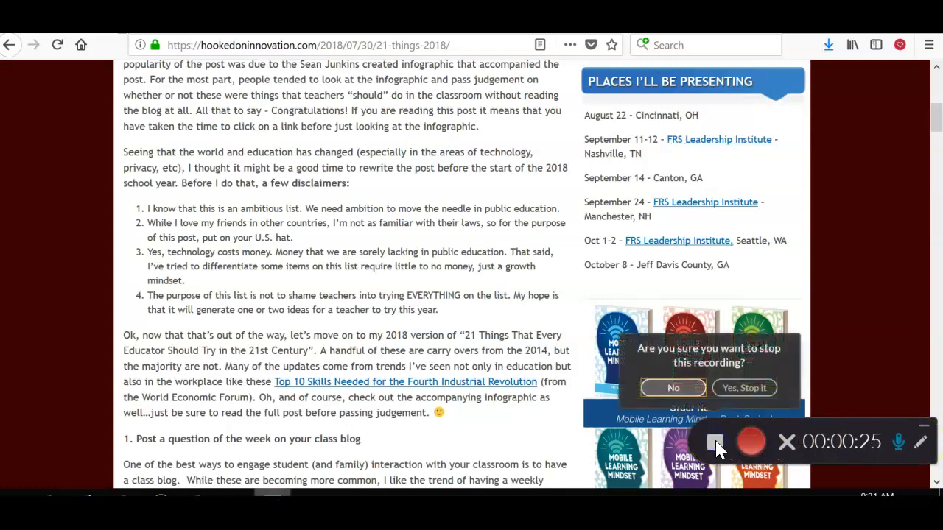
{"action": "left_click", "coordinate": [745, 390]}
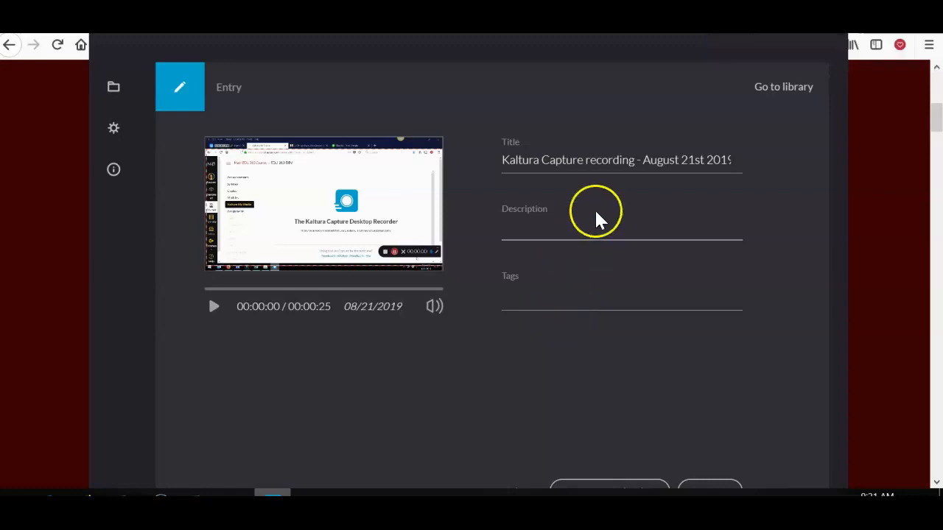
- Replace the default title of the new recording with "Training Recording"
{"action": "left_click_drag", "start_coordinate": [728, 159], "coordinate": [451, 171]}
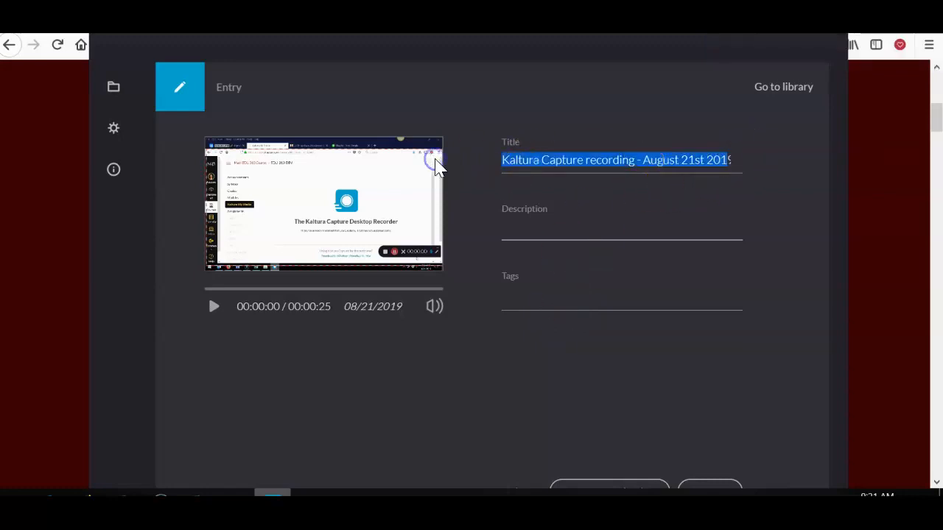
{"action": "key", "text": "Delete"}
{"action": "key", "text": "Delete"}
{"action": "key", "text": "Delete"}
{"action": "key", "text": "Delete"}
{"action": "key", "text": "Delete"}
{"action": "key", "text": "Delete"}
{"action": "key", "text": "Delete"}
{"action": "key", "text": "Delete"}
{"action": "key", "text": "Delete"}
{"action": "key", "text": "Delete"}
{"action": "key", "text": "Delete"}
{"action": "key", "text": "Delete"}
{"action": "key", "text": "Delete"}
{"action": "type", "text": "Training Recording"}
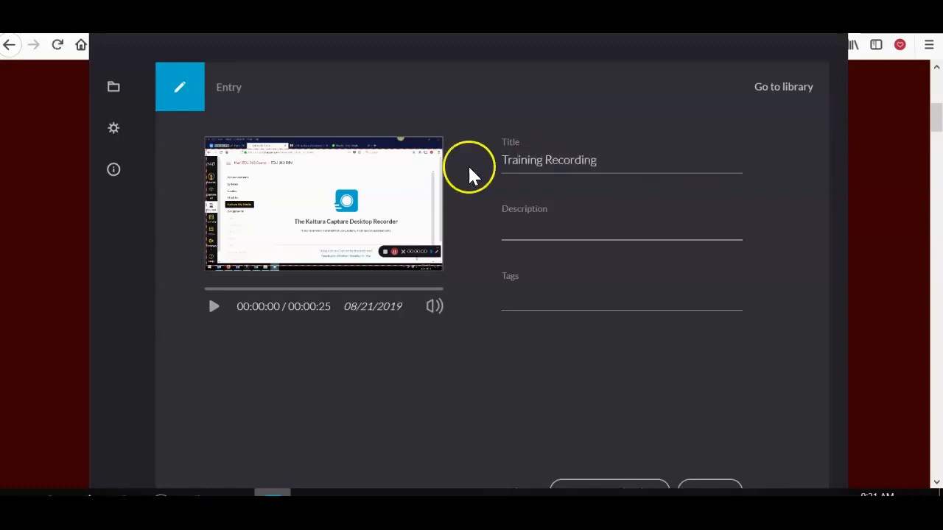
- Save the Training Recording entry with the description and tags left blank, and upload it to Kaltura
{"action": "left_click", "coordinate": [554, 236]}
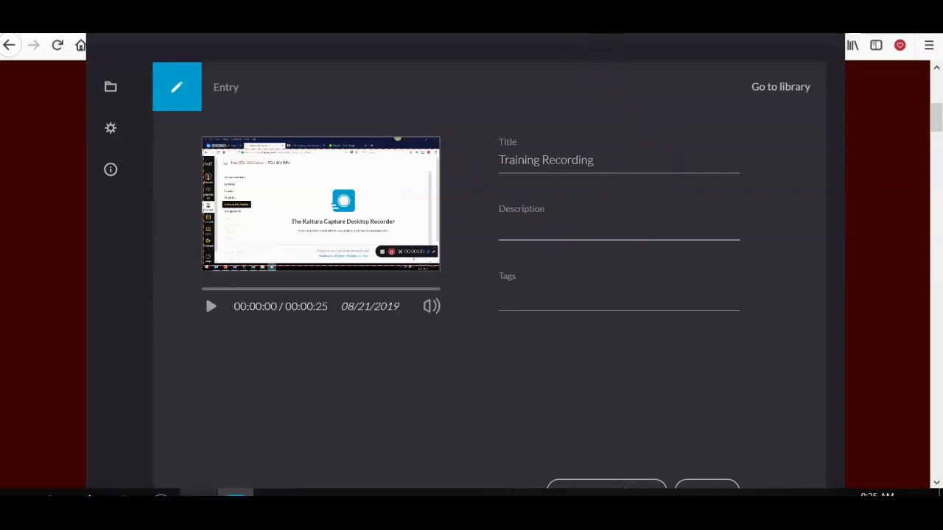
{"action": "scroll", "coordinate": [202, 275], "scroll_direction": "down", "scroll_amount": 1}
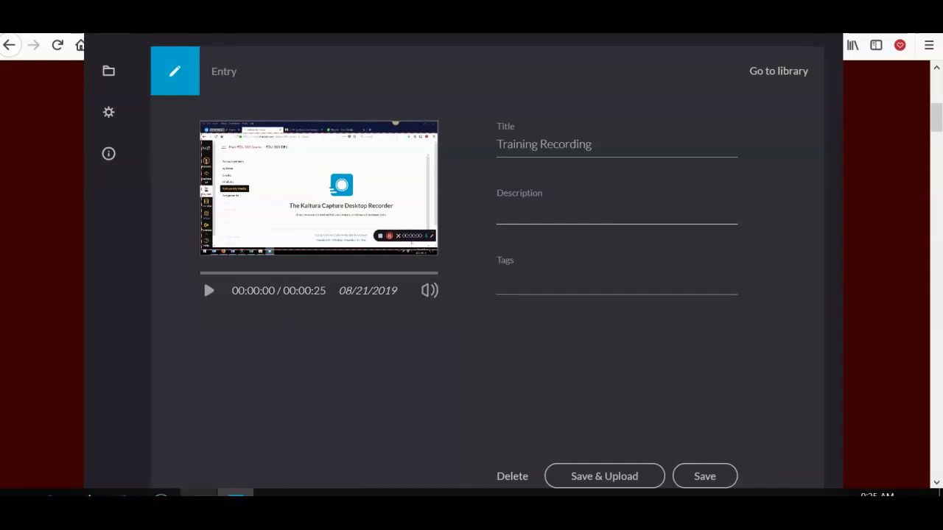
{"action": "left_click", "coordinate": [572, 486]}
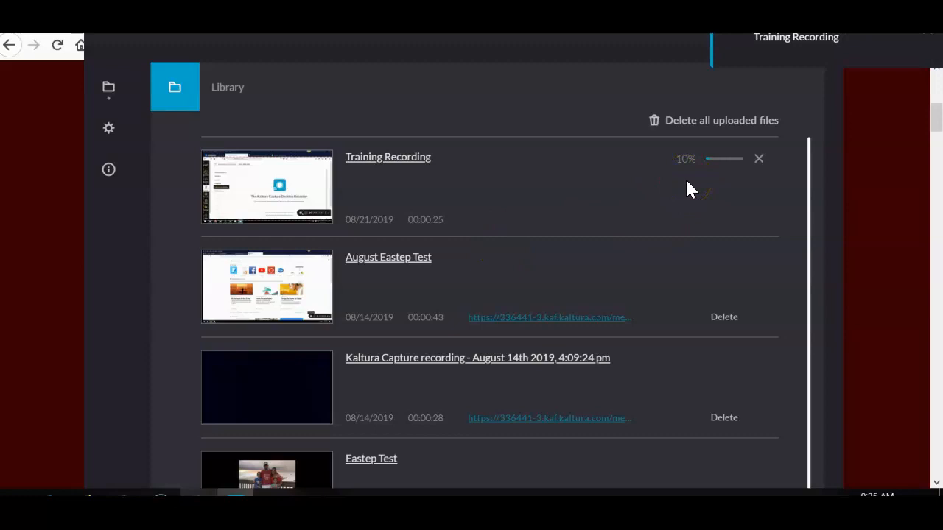
{"action": "left_click", "coordinate": [707, 177]}
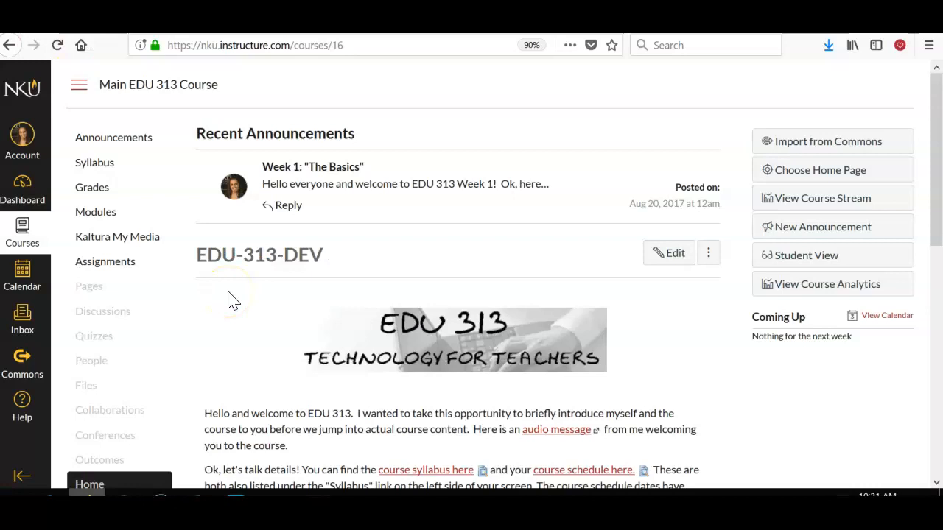
- Go to Kaltura My Media in the EDU 313 course and open the Training Recording for editing
{"action": "left_click", "coordinate": [141, 243]}
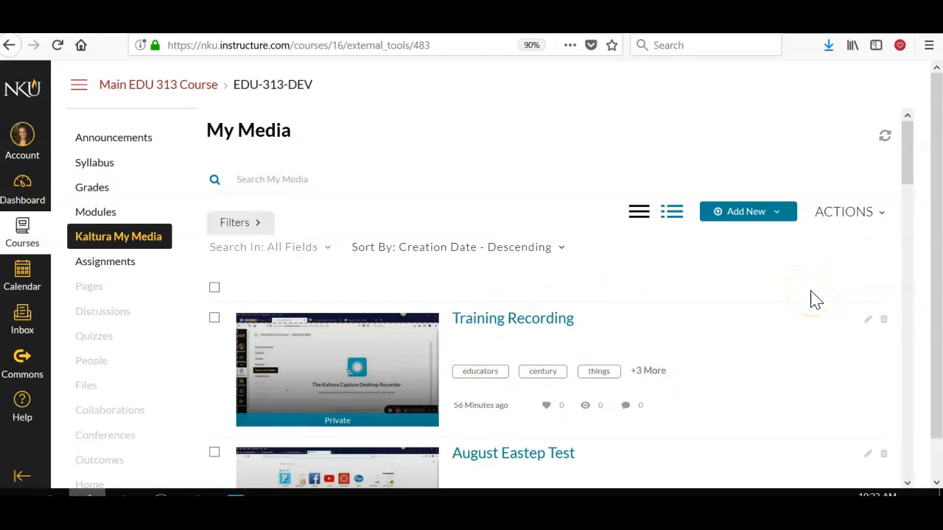
{"action": "left_click_drag", "start_coordinate": [904, 173], "coordinate": [914, 190]}
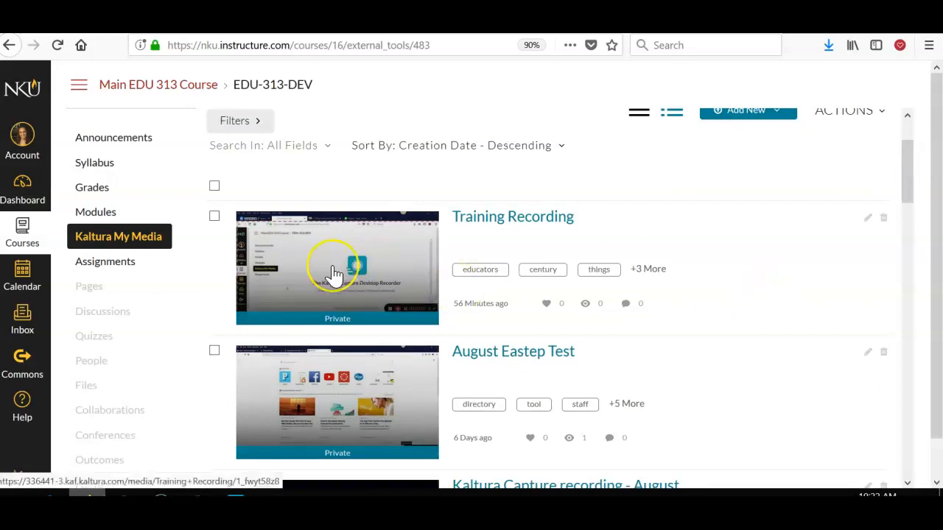
{"action": "left_click", "coordinate": [883, 221]}
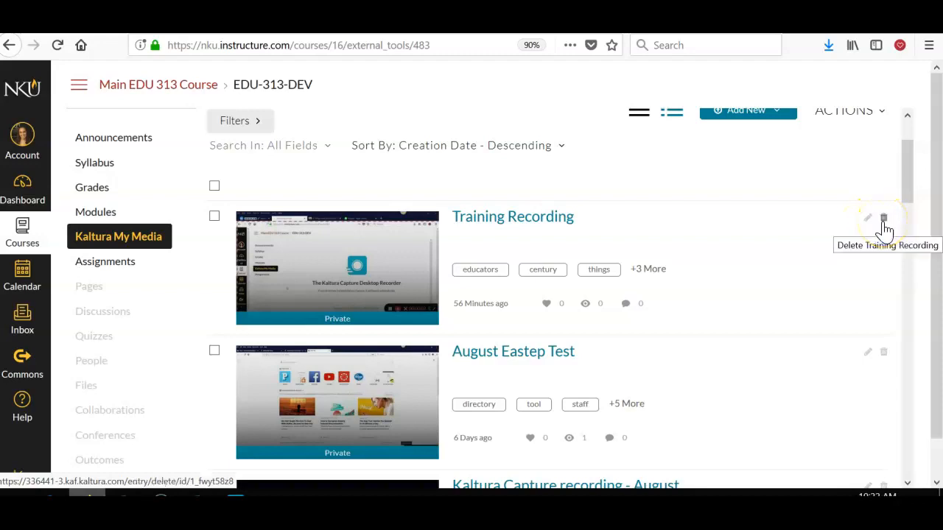
{"action": "left_click", "coordinate": [867, 220]}
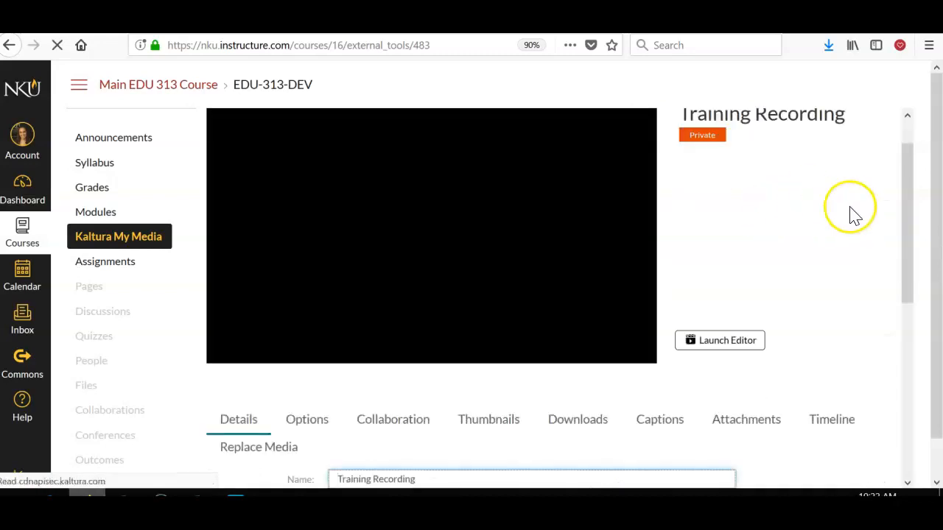
- Check the Training Recording's details and its comment and clipping options
{"action": "left_click_drag", "start_coordinate": [911, 184], "coordinate": [917, 239]}
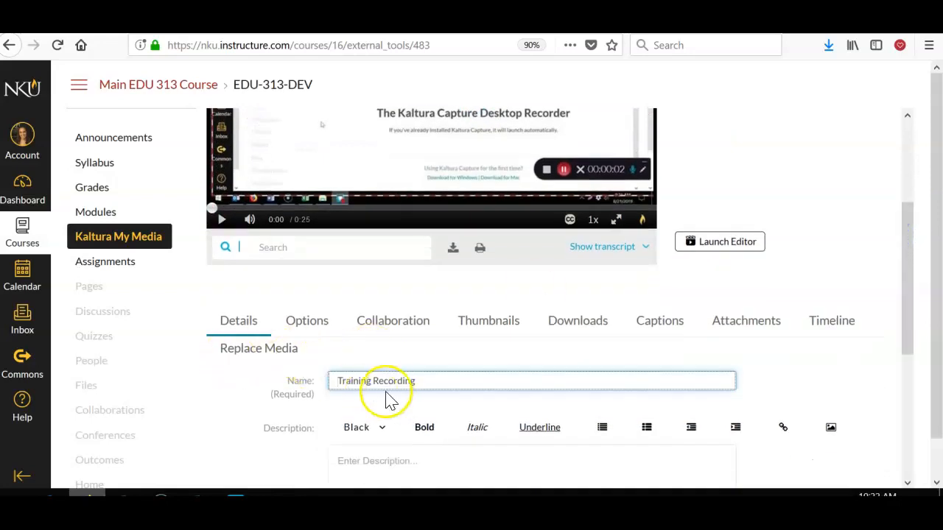
{"action": "left_click", "coordinate": [318, 325]}
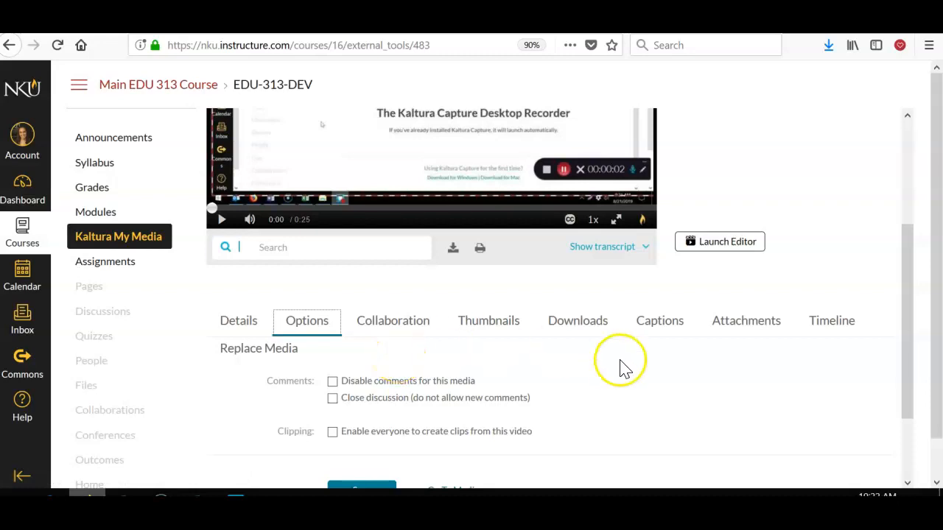
{"action": "left_click_drag", "start_coordinate": [905, 310], "coordinate": [881, 235]}
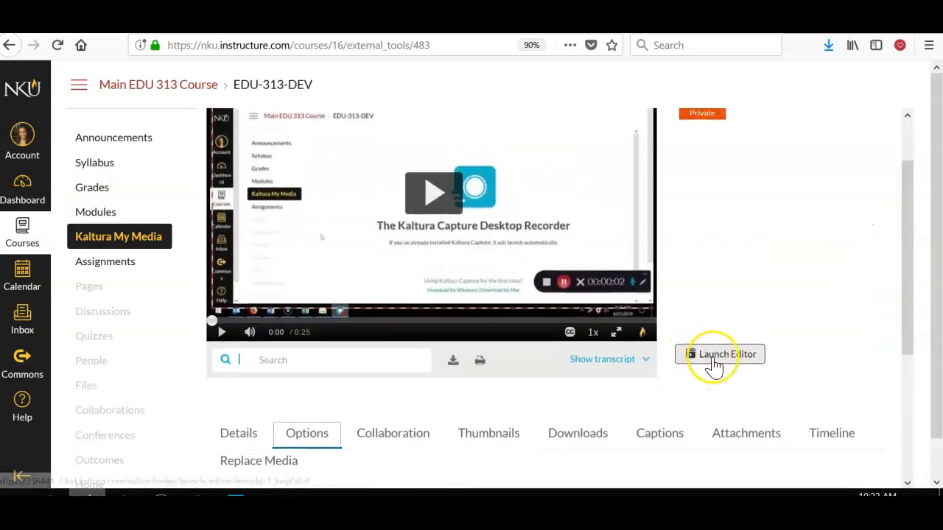
- Launch the video editor for the Training Recording and hide the media list beside the preview
{"action": "left_click", "coordinate": [713, 364]}
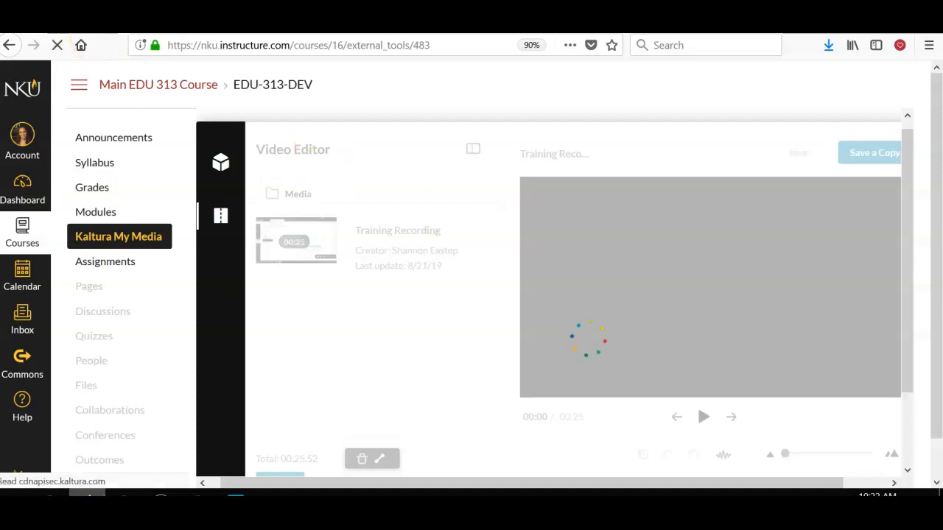
{"action": "left_click", "coordinate": [473, 156]}
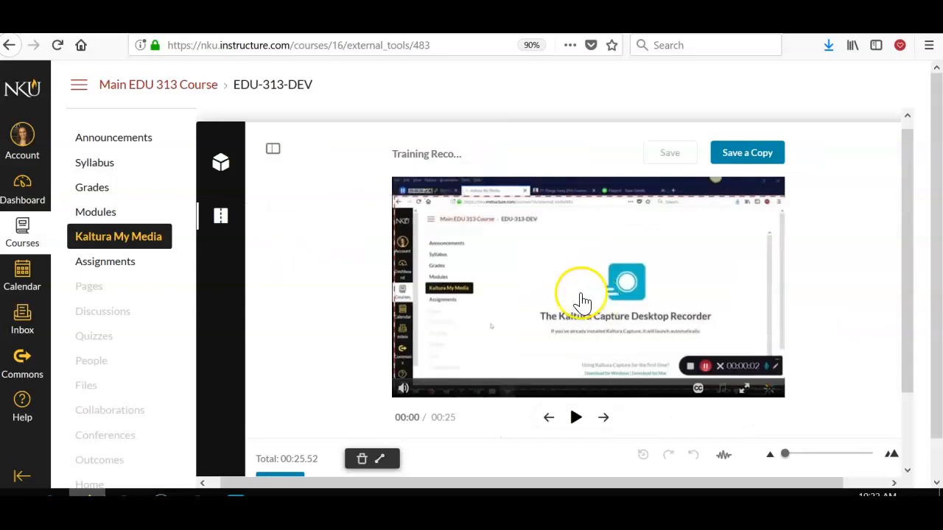
{"action": "scroll", "coordinate": [938, 274], "scroll_direction": "down", "scroll_amount": 1}
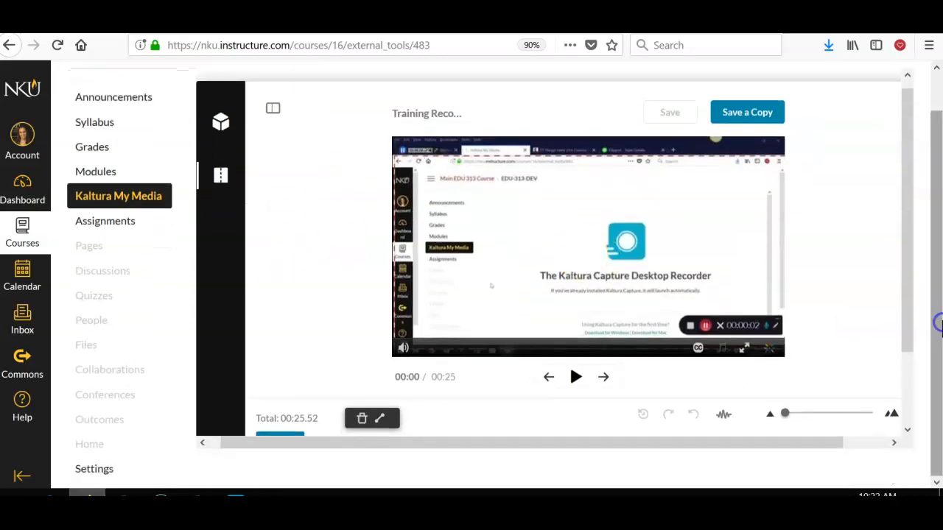
{"action": "left_click_drag", "start_coordinate": [909, 299], "coordinate": [911, 372]}
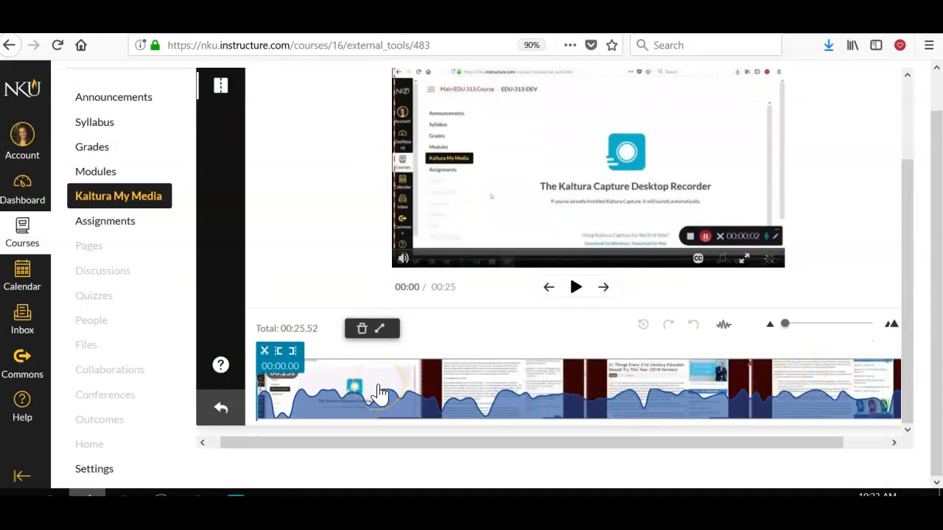
- Trim the clip's start at 00:01.89 and its end at about 00:24.7 on the timeline
{"action": "left_click", "coordinate": [306, 388]}
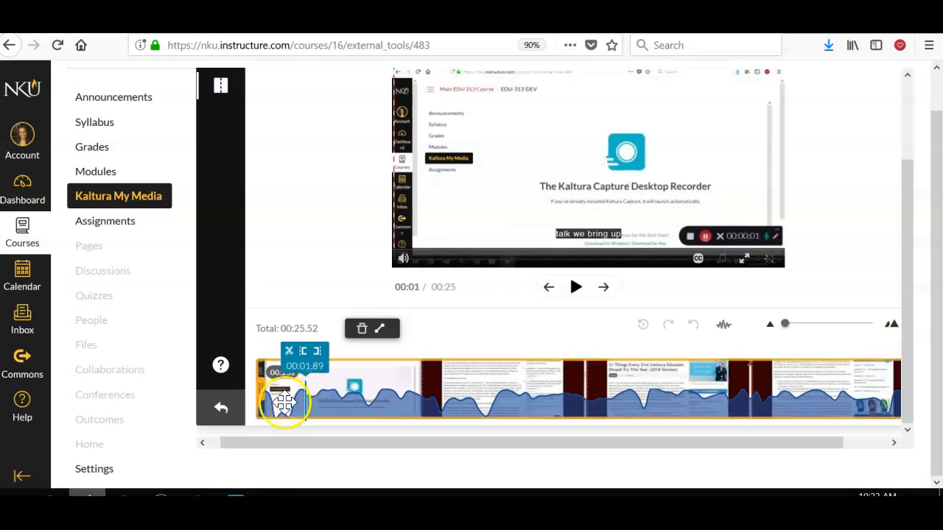
{"action": "left_click", "coordinate": [304, 351]}
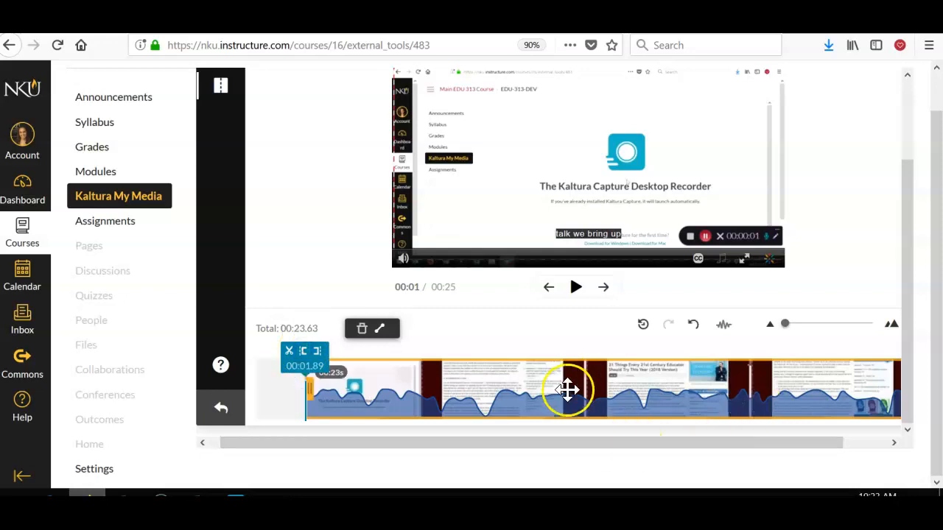
{"action": "left_click_drag", "start_coordinate": [750, 450], "coordinate": [821, 452]}
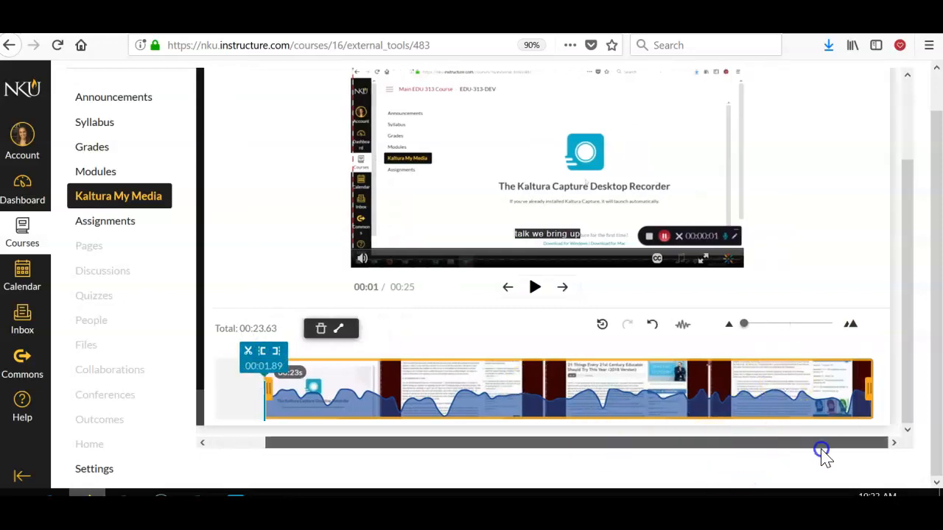
{"action": "left_click", "coordinate": [842, 384]}
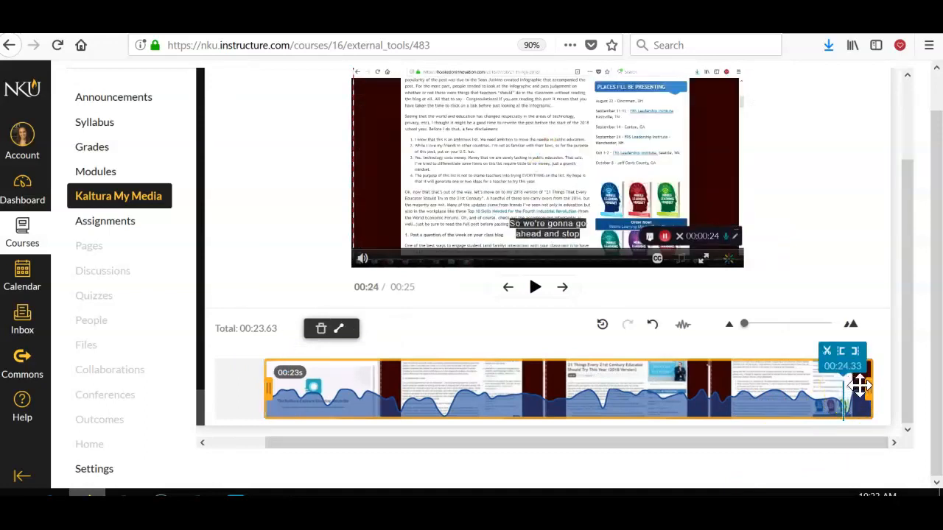
{"action": "mouse_move", "coordinate": [854, 389]}
{"action": "left_mouse_down"}
{"action": "mouse_move", "coordinate": [861, 395]}
{"action": "mouse_move", "coordinate": [852, 400]}
{"action": "left_mouse_up"}
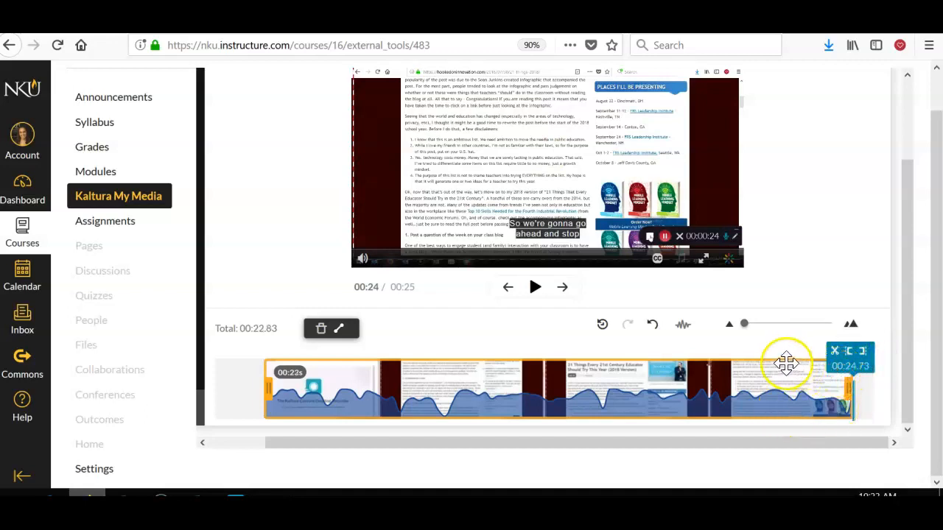
- Split the clip at 00:19.81 and 00:18.17, and delete the short segment between the two splits
{"action": "left_click", "coordinate": [727, 377]}
{"action": "left_click", "coordinate": [711, 354]}
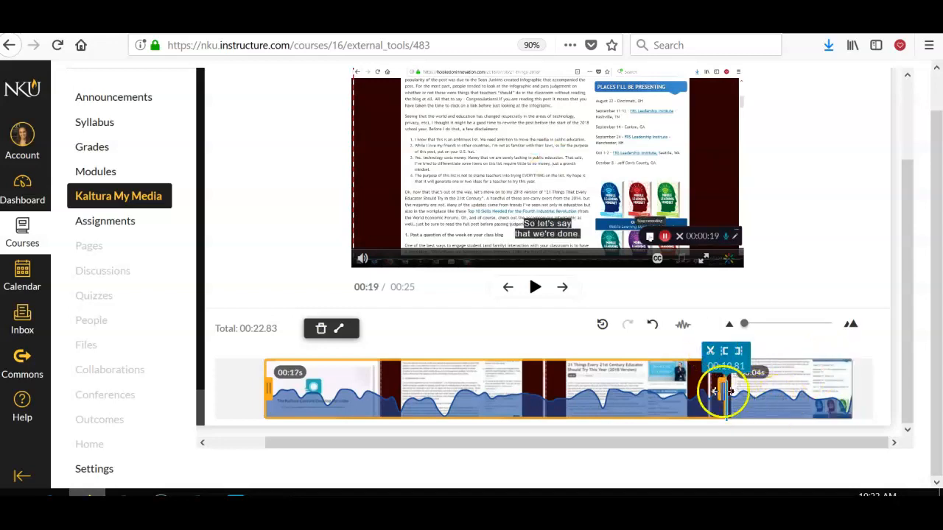
{"action": "left_click", "coordinate": [684, 390]}
{"action": "left_click", "coordinate": [668, 353]}
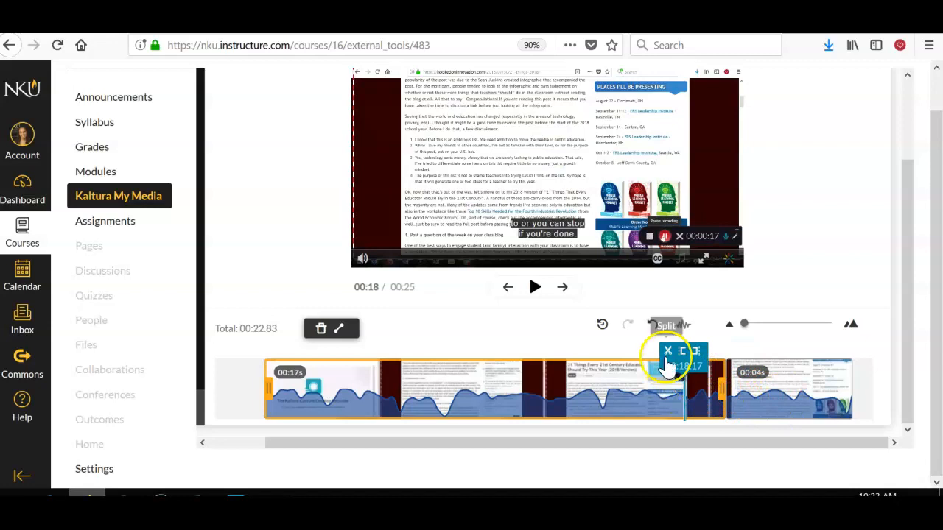
{"action": "left_click", "coordinate": [705, 391]}
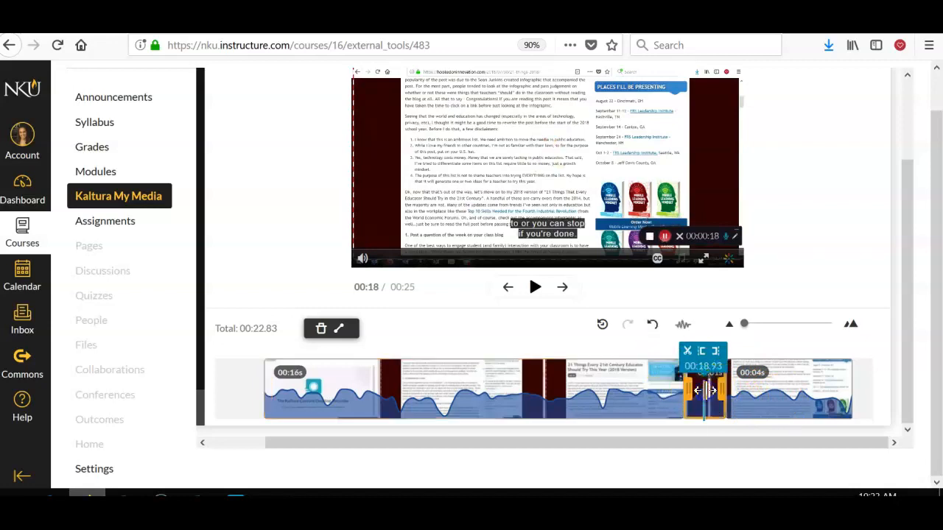
{"action": "left_click", "coordinate": [320, 329]}
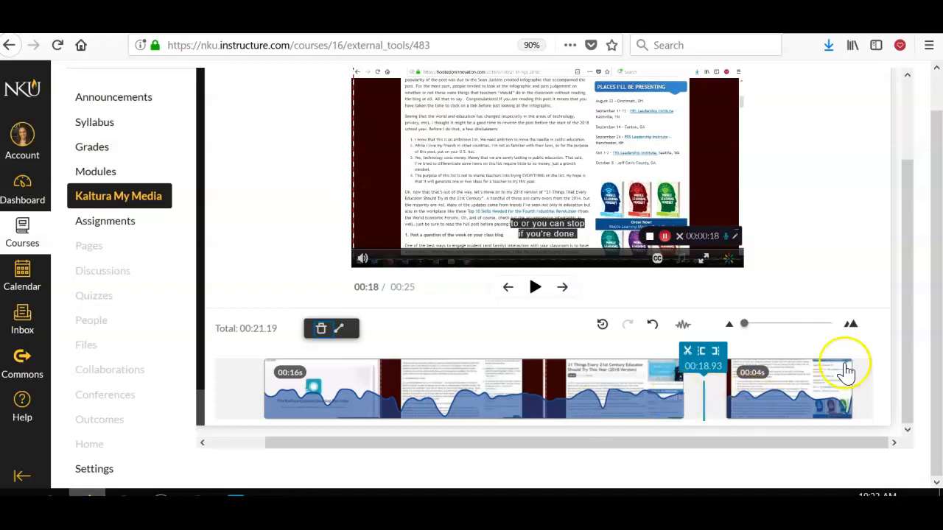
- Check the video editor's Save and Save a Copy options and its timeline zoom
{"action": "left_click_drag", "start_coordinate": [905, 347], "coordinate": [888, 189]}
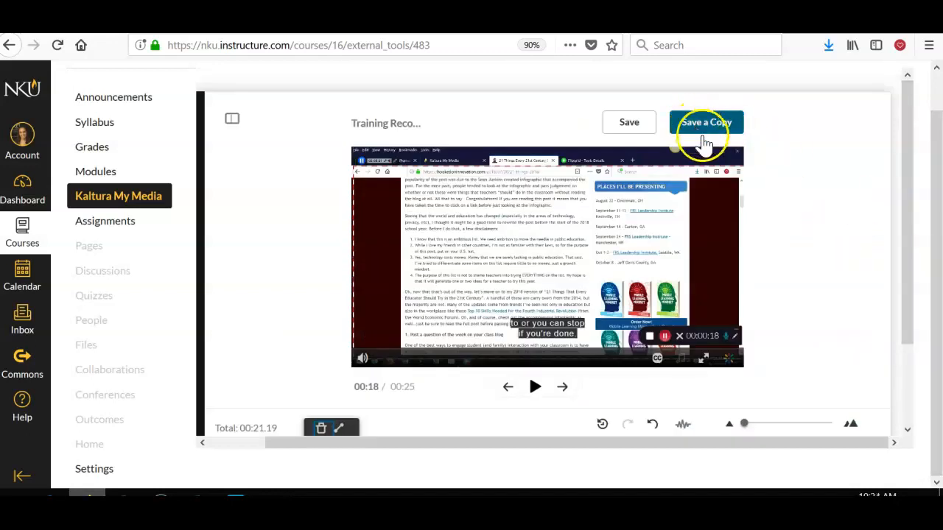
{"action": "left_click_drag", "start_coordinate": [913, 207], "coordinate": [916, 350]}
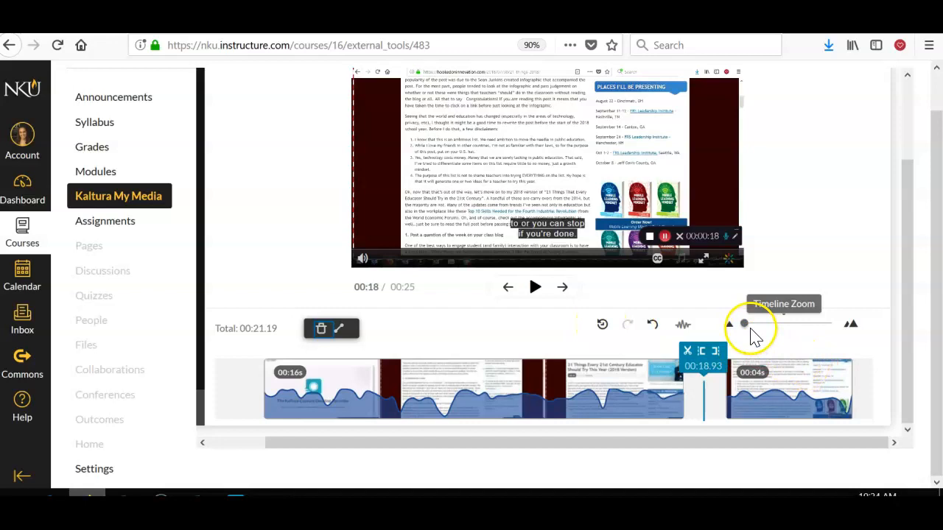
{"action": "mouse_move", "coordinate": [747, 330]}
{"action": "left_mouse_down"}
{"action": "mouse_move", "coordinate": [768, 332]}
{"action": "mouse_move", "coordinate": [747, 333]}
{"action": "left_mouse_up"}
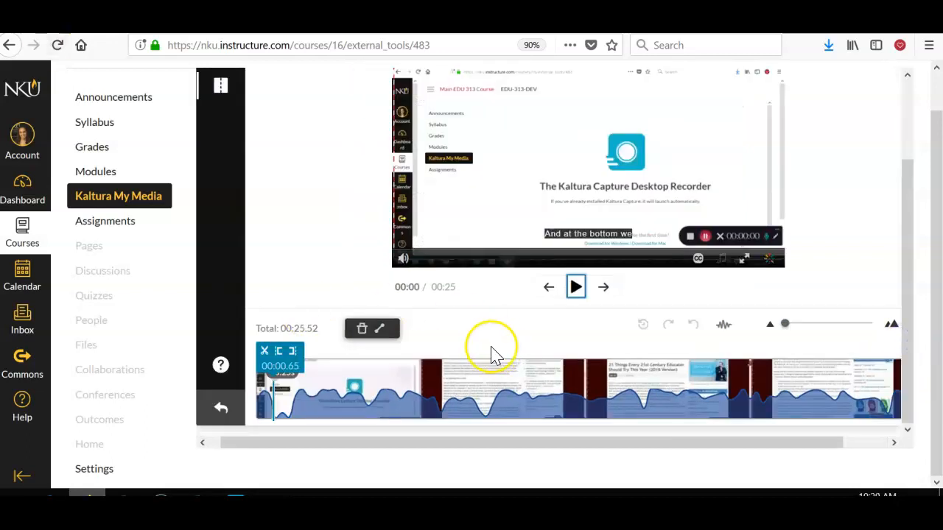
- Play the opening seconds of the recording in the video editor with its captions, and pause it
{"action": "left_click", "coordinate": [576, 287]}
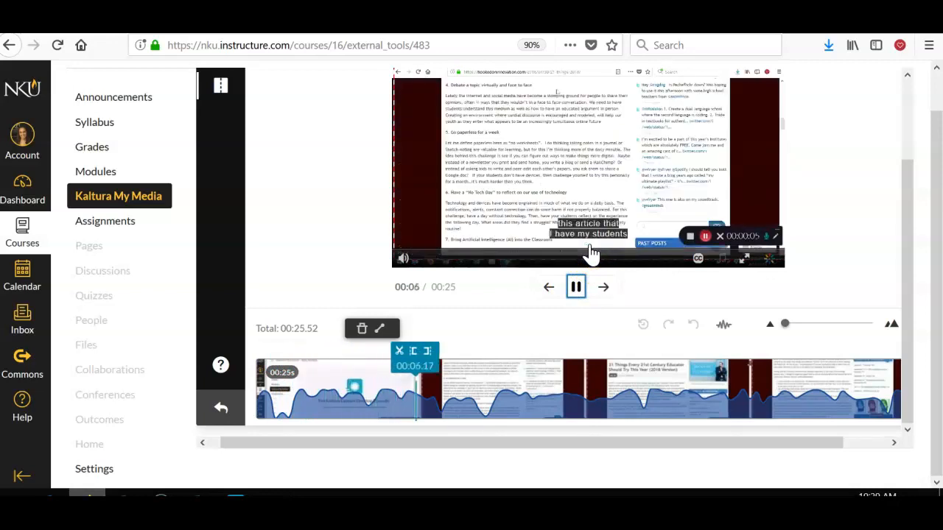
{"action": "left_click", "coordinate": [580, 287]}
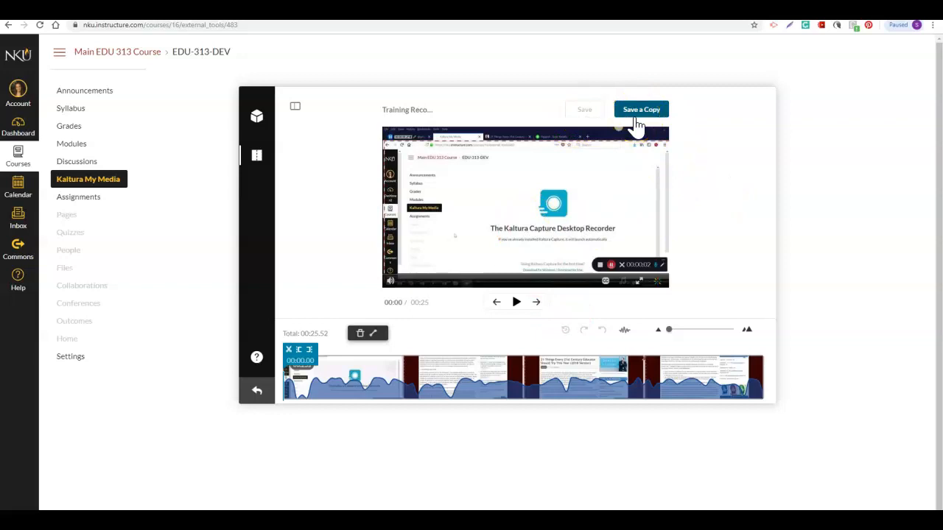
- Exit the video editor and open the Training Recording's edit page from My Media
{"action": "left_click", "coordinate": [499, 254]}
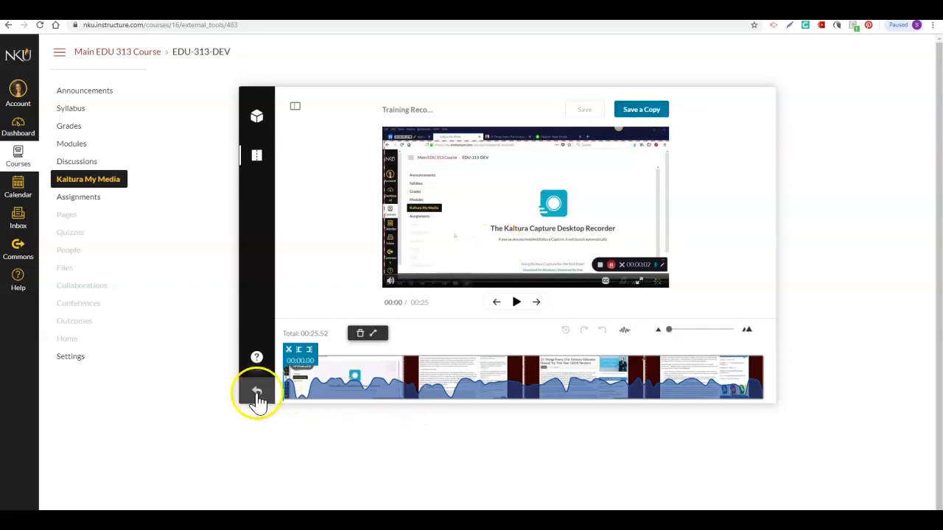
{"action": "left_click", "coordinate": [257, 394]}
{"action": "left_click", "coordinate": [526, 287]}
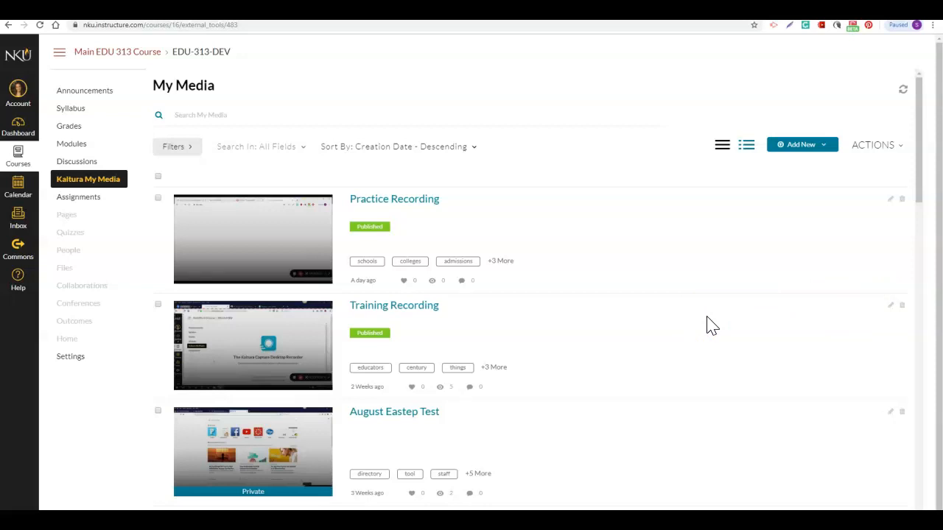
{"action": "left_click", "coordinate": [301, 368]}
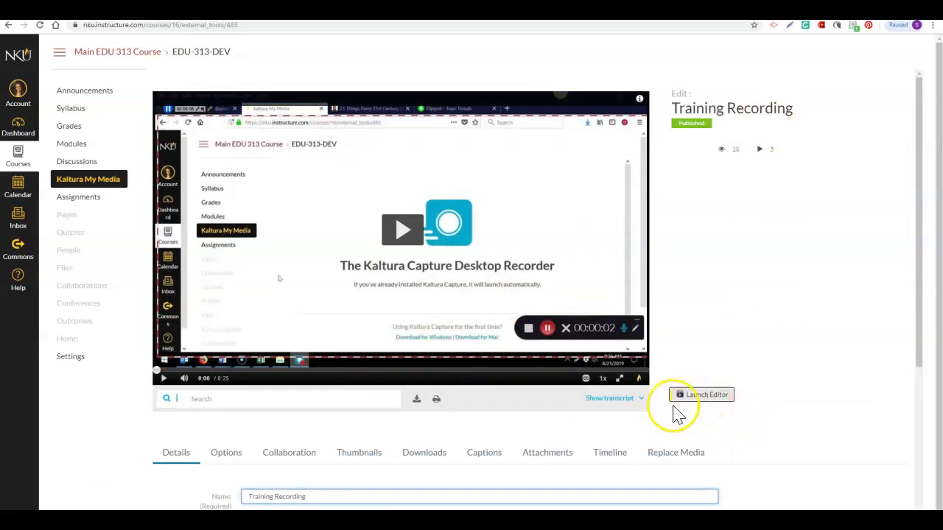
- Show the recording's transcript and jump the video to the phrase "Okay and let's say we're going to discuss"
{"action": "left_click_drag", "start_coordinate": [921, 248], "coordinate": [918, 271]}
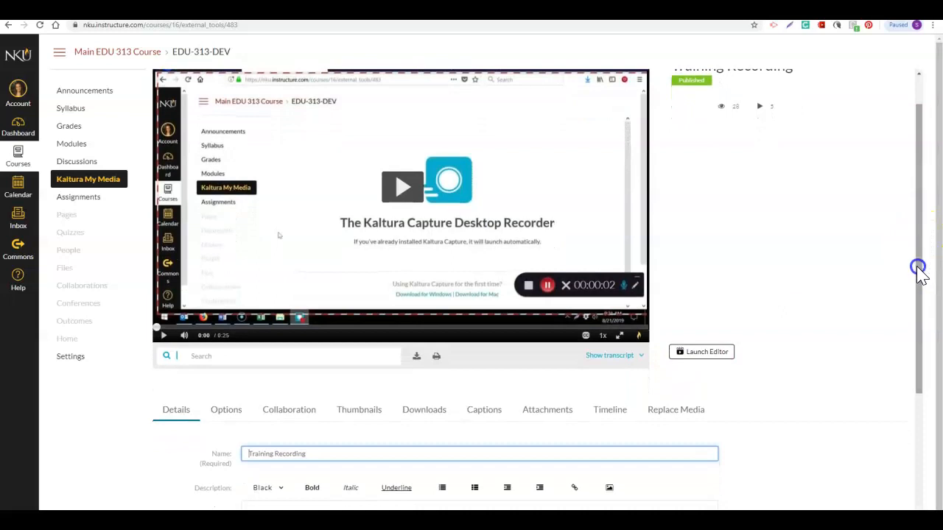
{"action": "left_click", "coordinate": [605, 359]}
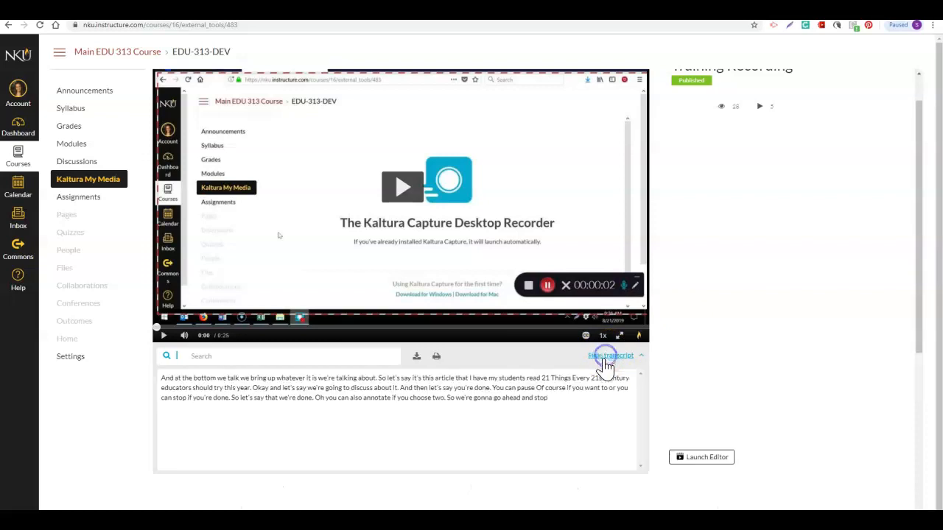
{"action": "double_click", "coordinate": [296, 388]}
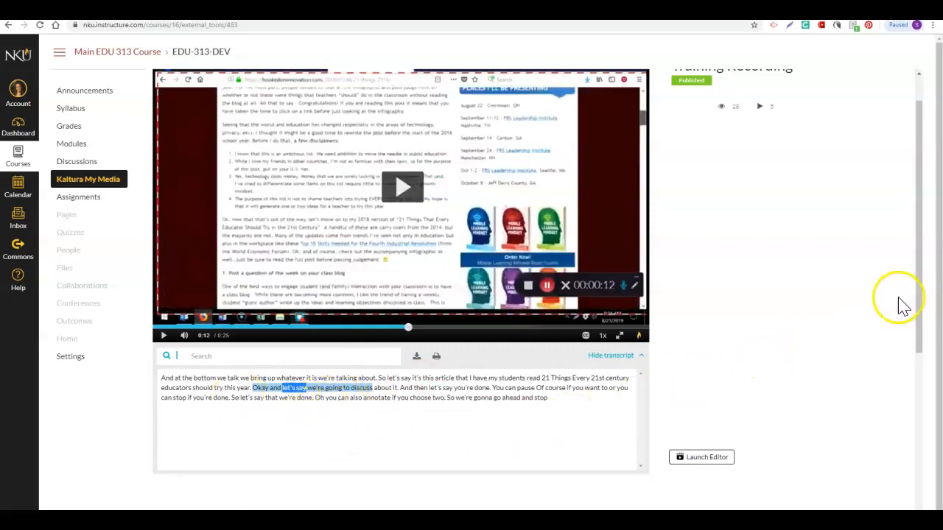
- Open the Training Recording's English captions in the Closed Captions Editor
{"action": "left_click_drag", "start_coordinate": [916, 300], "coordinate": [919, 398]}
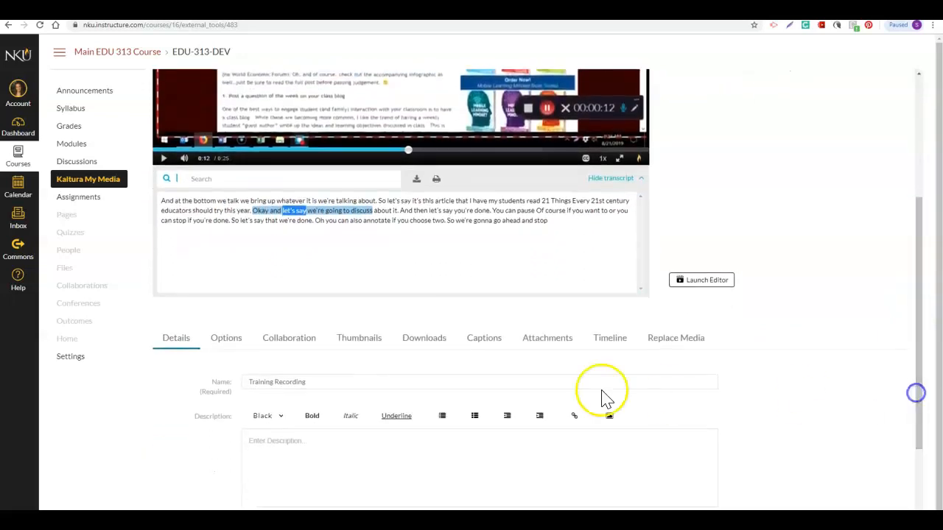
{"action": "left_click", "coordinate": [487, 346]}
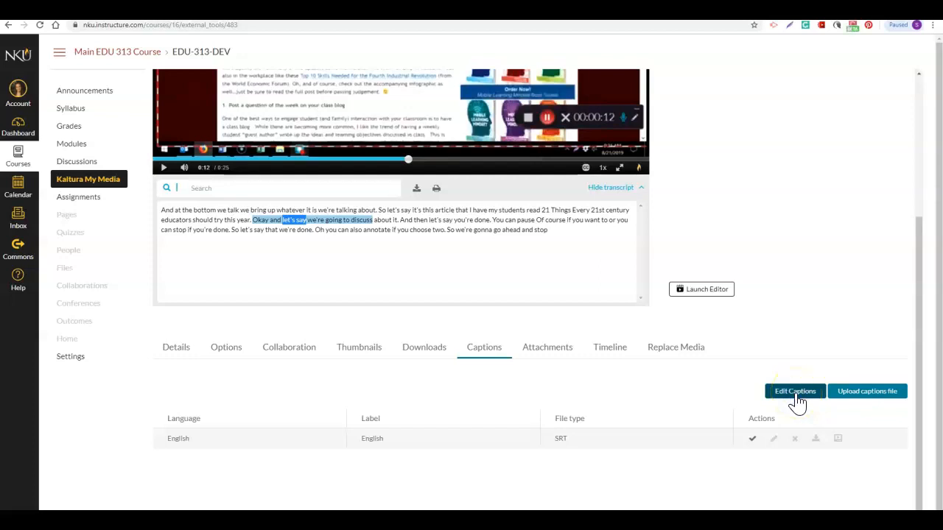
{"action": "left_click", "coordinate": [797, 401]}
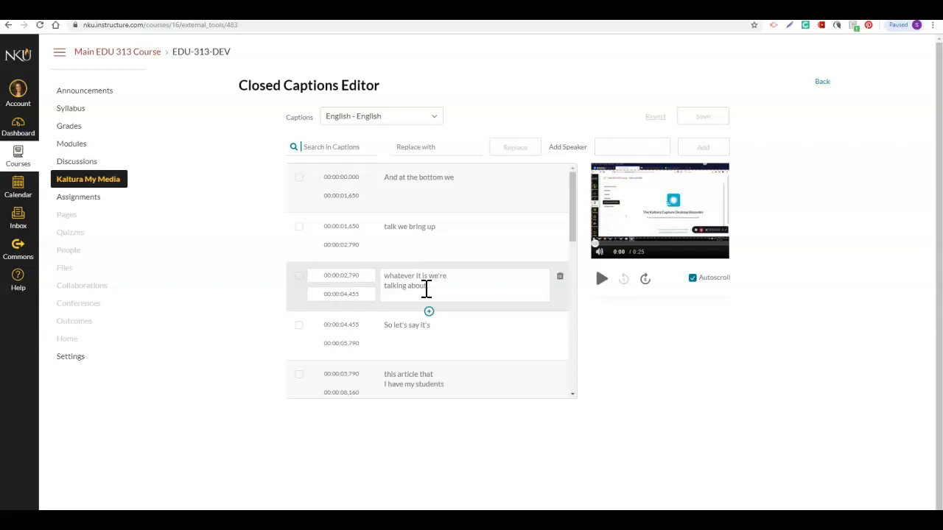
- Change the start of the caption at 00:00:05,790 to read "these articles that"
{"action": "left_click", "coordinate": [417, 332]}
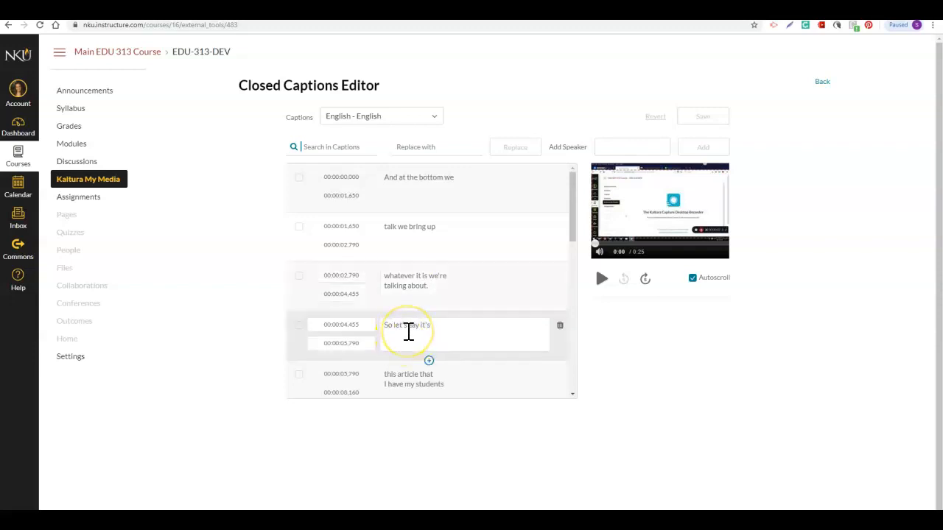
{"action": "left_click", "coordinate": [407, 385]}
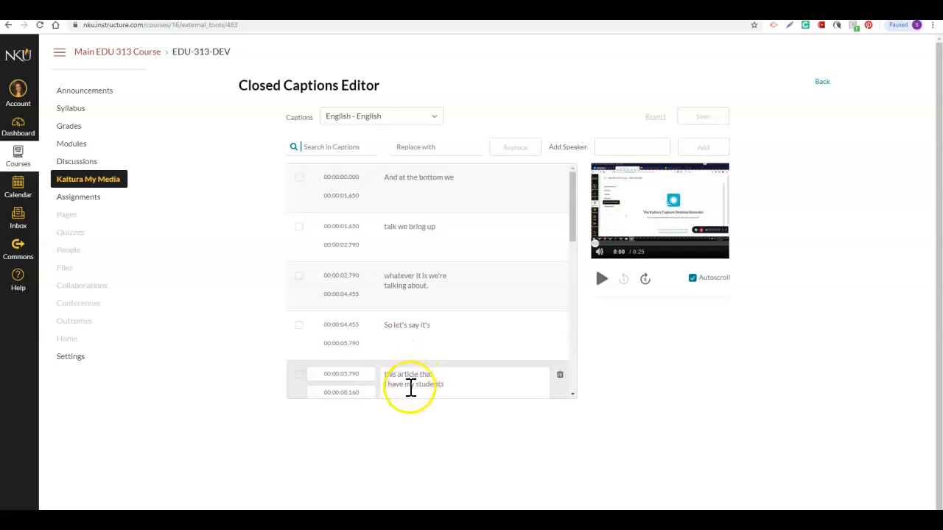
{"action": "left_click", "coordinate": [410, 373]}
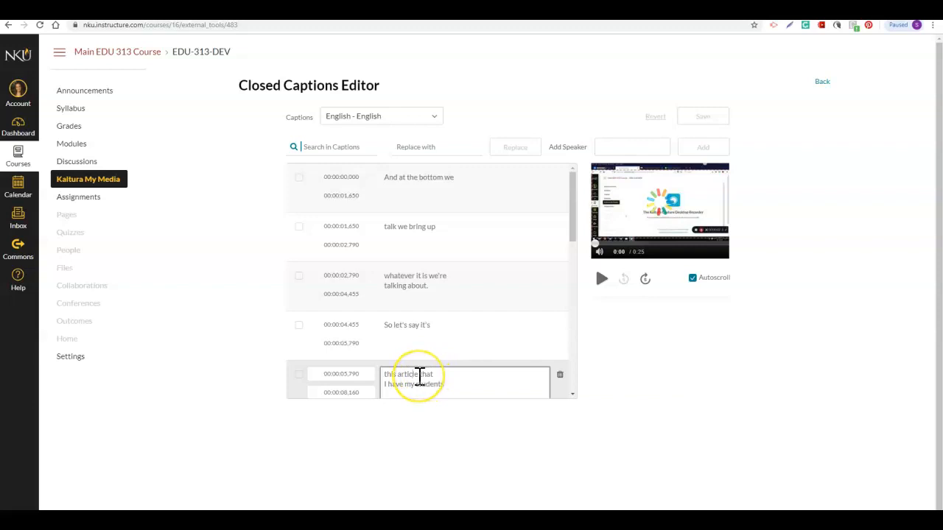
{"action": "left_click", "coordinate": [396, 376]}
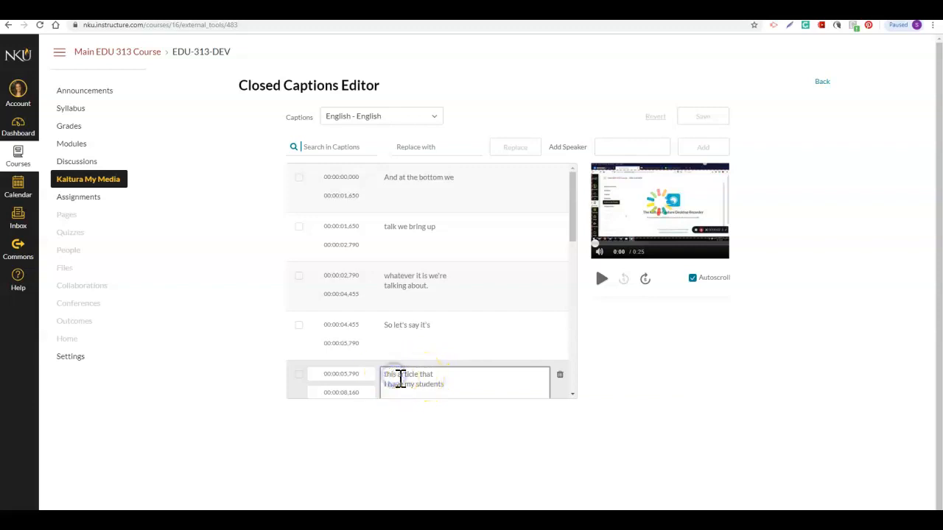
{"action": "key", "text": "BackSpace"}
{"action": "type", "text": "ese"}
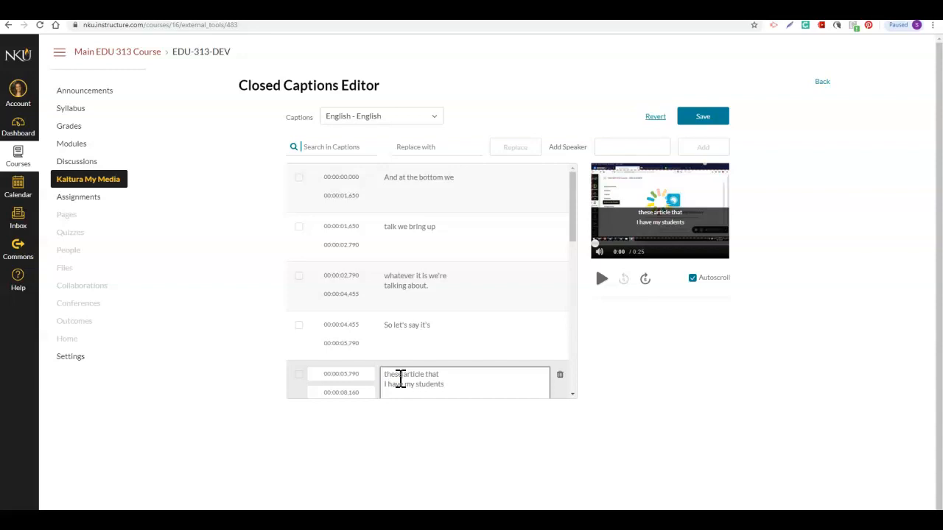
{"action": "left_click", "coordinate": [425, 374]}
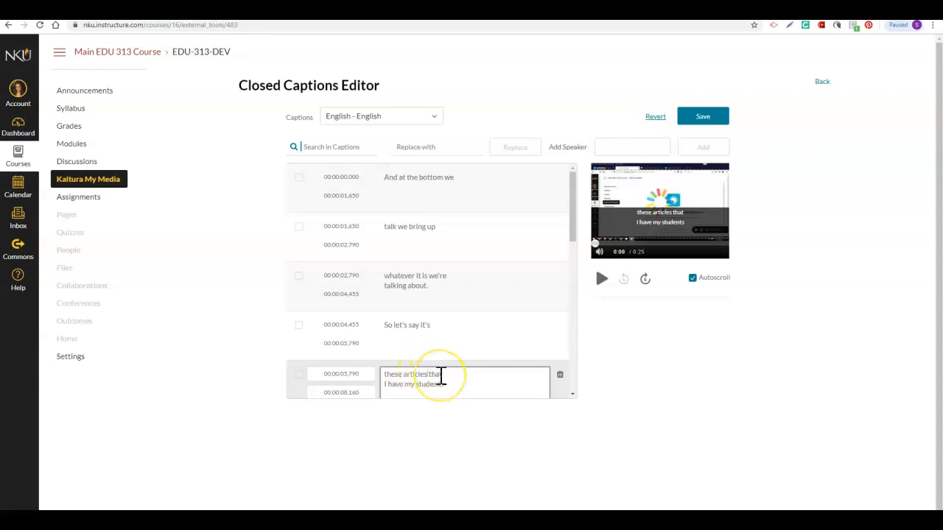
{"action": "left_click", "coordinate": [481, 390]}
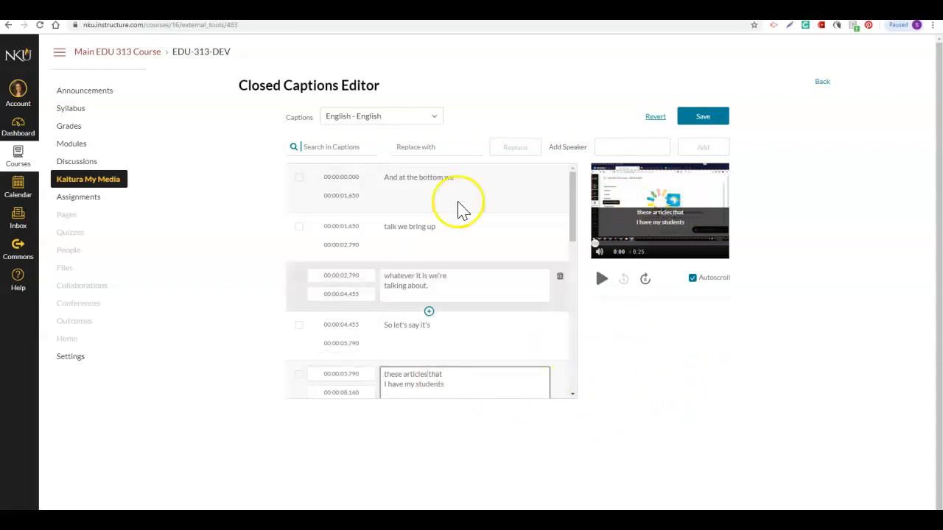
- Save the edited English captions and confirm the change
{"action": "left_click", "coordinate": [703, 130]}
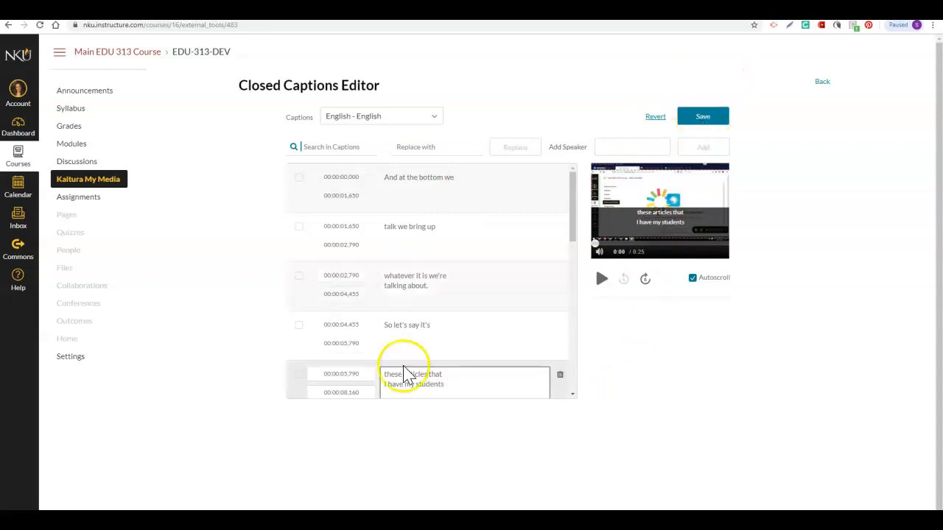
{"action": "mouse_move", "coordinate": [577, 216]}
{"action": "left_mouse_down"}
{"action": "mouse_move", "coordinate": [579, 389]}
{"action": "mouse_move", "coordinate": [567, 203]}
{"action": "left_mouse_up"}
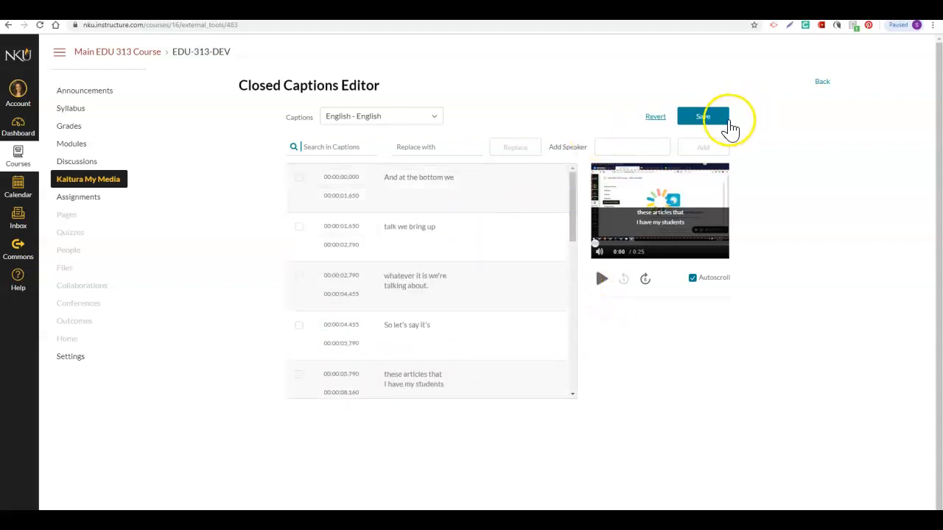
{"action": "left_click", "coordinate": [698, 121]}
{"action": "left_click", "coordinate": [631, 302]}
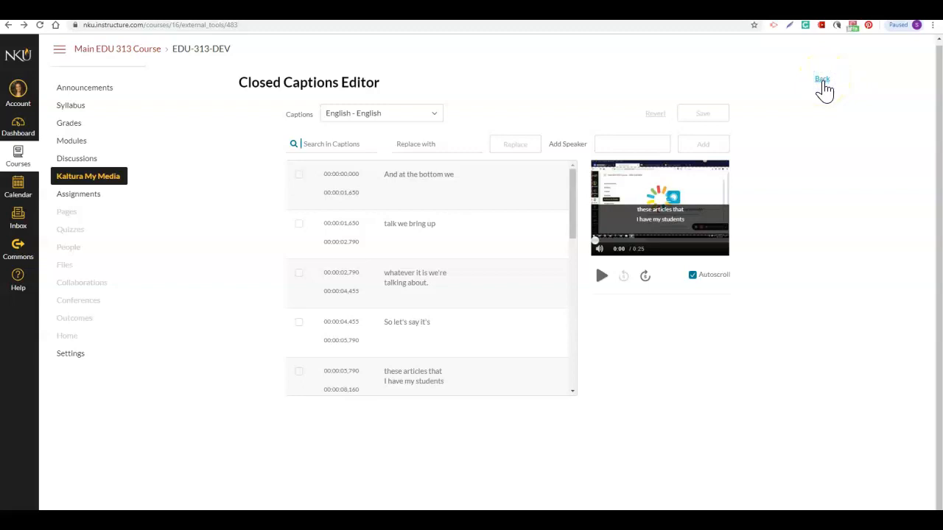
- Return to the Training Recording's edit page and check the closed captions control on its video player
{"action": "left_click", "coordinate": [822, 79]}
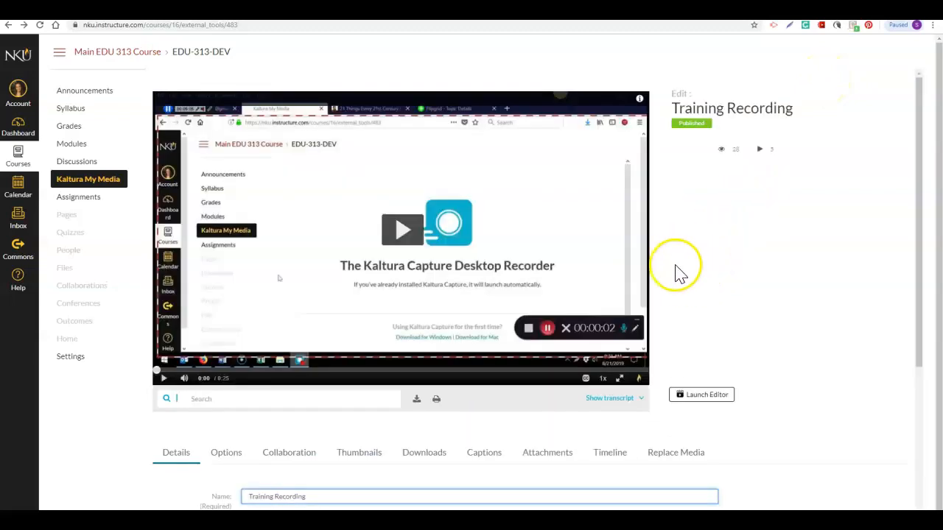
{"action": "mouse_move", "coordinate": [926, 240]}
{"action": "left_mouse_down"}
{"action": "mouse_move", "coordinate": [916, 320]}
{"action": "mouse_move", "coordinate": [911, 331]}
{"action": "mouse_move", "coordinate": [897, 330]}
{"action": "left_mouse_up"}
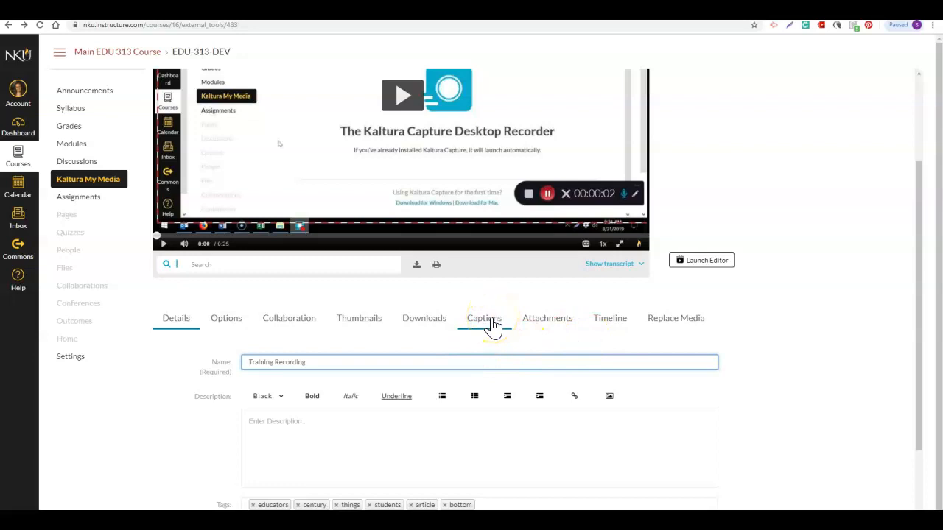
{"action": "left_click", "coordinate": [586, 245]}
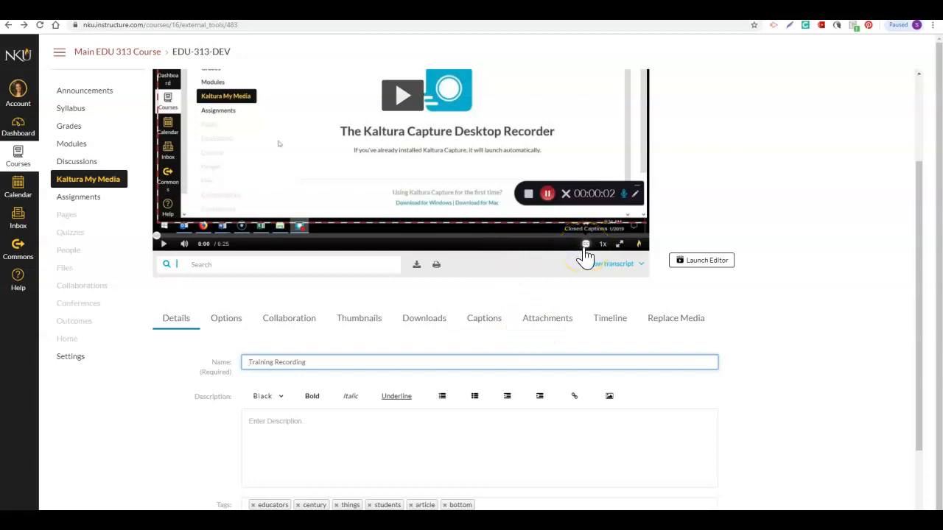
{"action": "left_click", "coordinate": [585, 249]}
{"action": "left_click", "coordinate": [585, 247]}
- Toggle the player display option of the English SRT file in the recording's captions settings, and toggle it back
{"action": "left_click", "coordinate": [489, 326]}
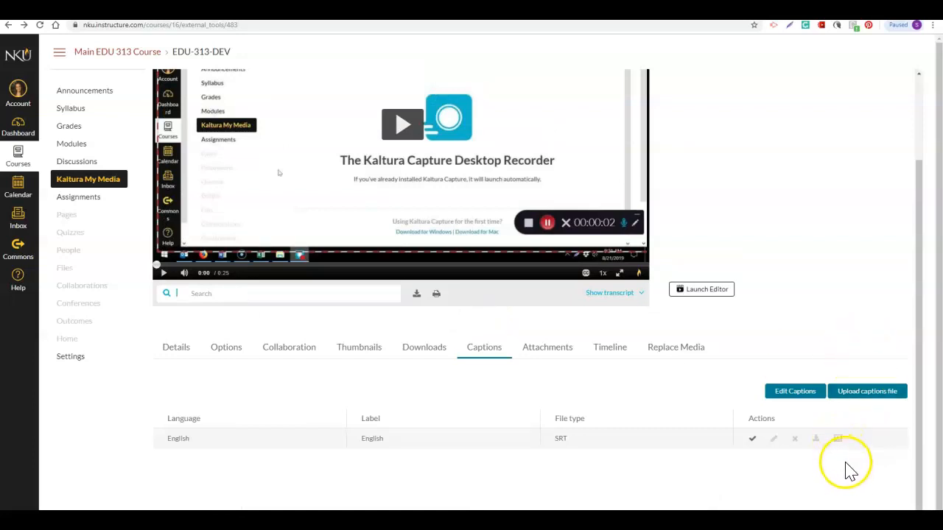
{"action": "left_click", "coordinate": [837, 441]}
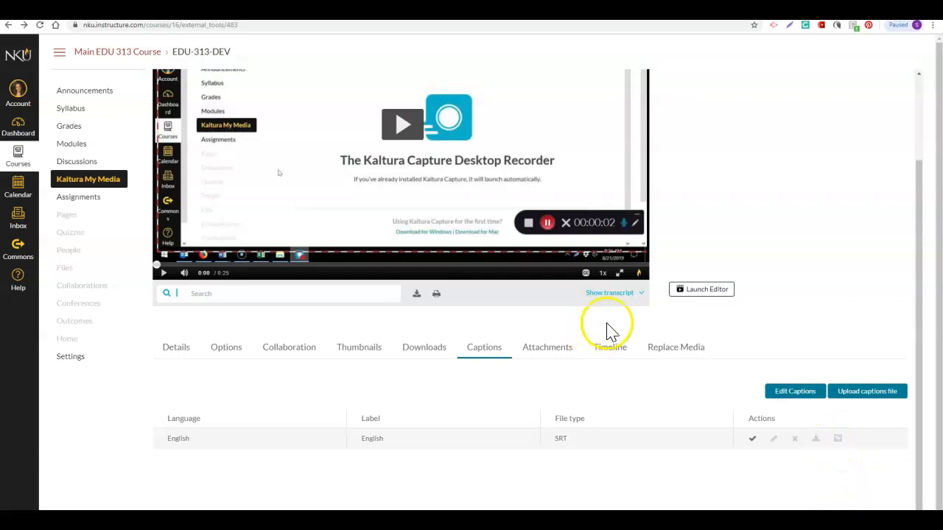
{"action": "left_click", "coordinate": [837, 440]}
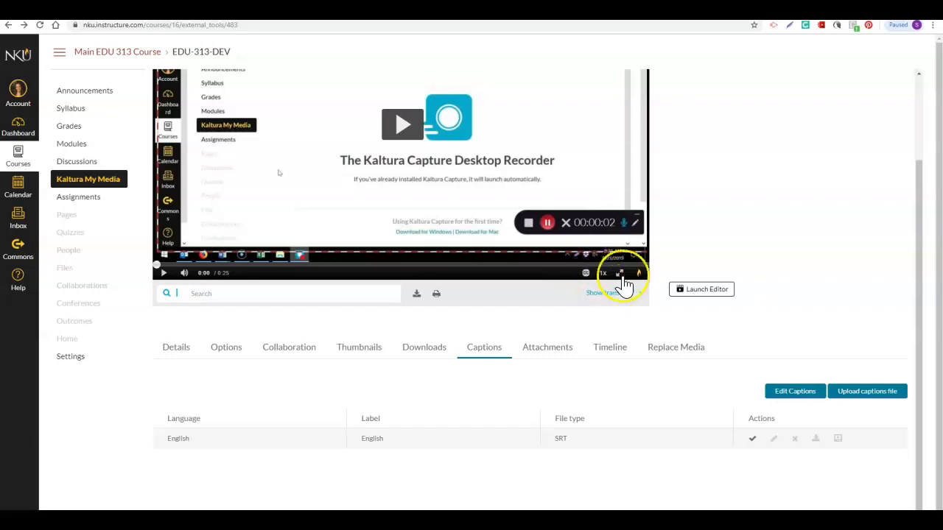
{"action": "mouse_move", "coordinate": [918, 317]}
{"action": "left_mouse_down"}
{"action": "mouse_move", "coordinate": [915, 235]}
{"action": "mouse_move", "coordinate": [926, 311]}
{"action": "left_mouse_up"}
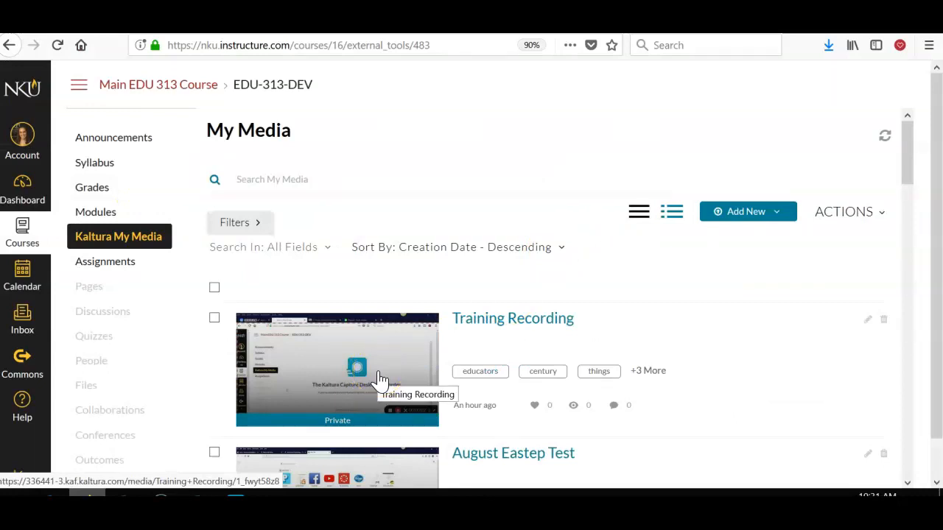
- Open the Week 1 Tasks page from the course modules for editing
{"action": "left_click", "coordinate": [88, 218]}
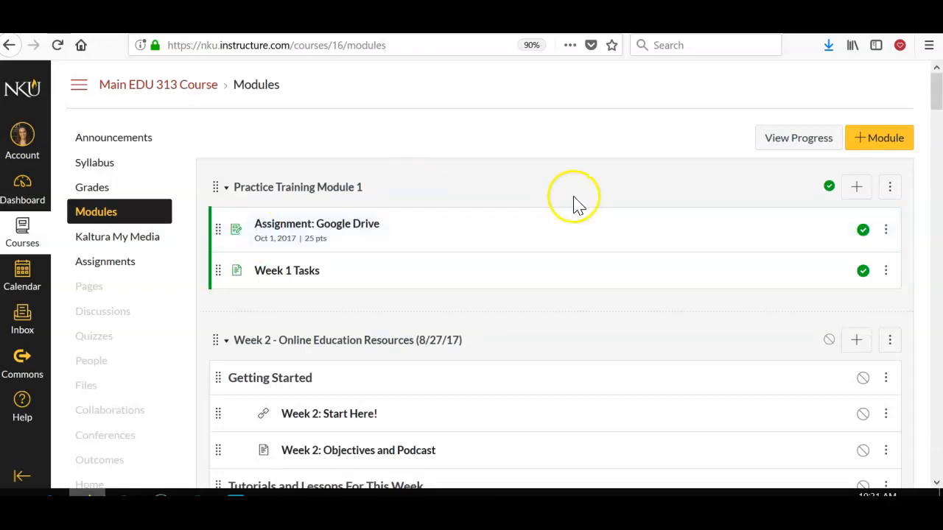
{"action": "left_click", "coordinate": [285, 280]}
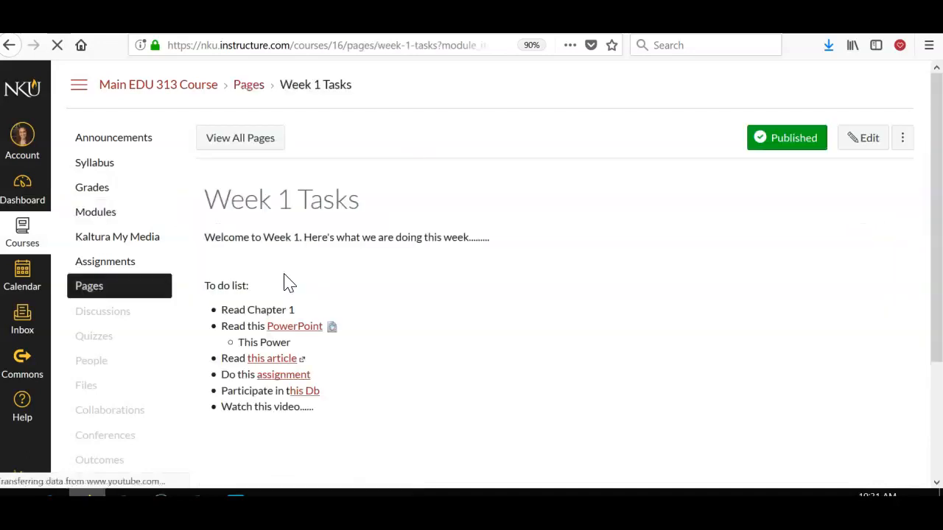
{"action": "left_click", "coordinate": [864, 144]}
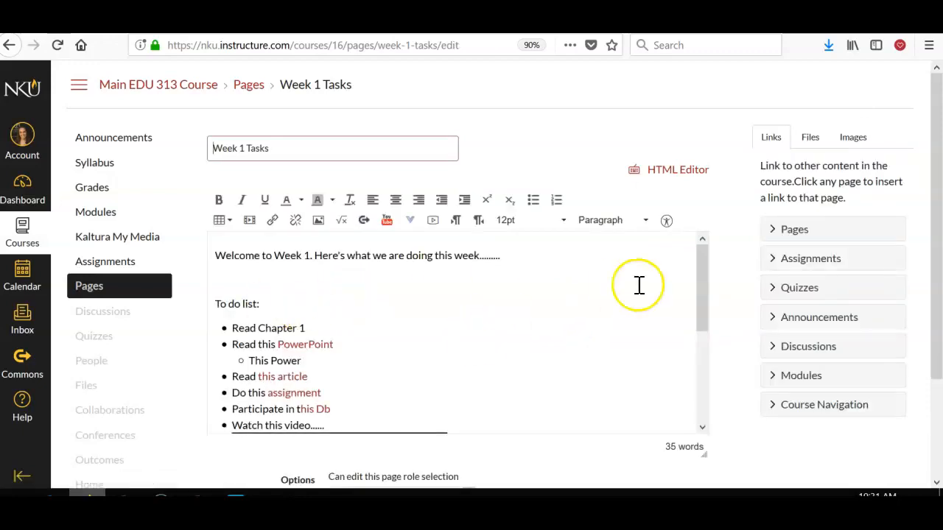
- Add several blank lines below the embedded TEDx video at the end of the Week 1 Tasks page
{"action": "left_click_drag", "start_coordinate": [707, 295], "coordinate": [528, 455]}
{"action": "left_click", "coordinate": [503, 423]}
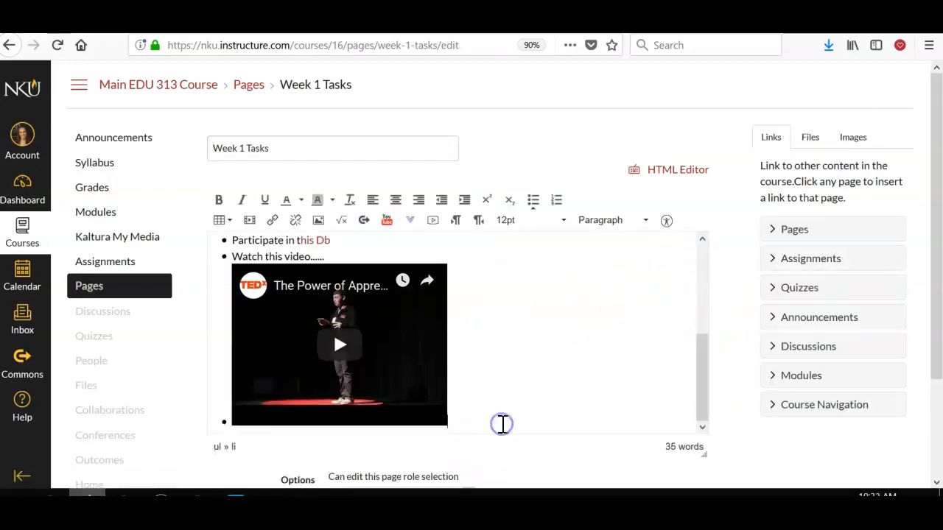
{"action": "key", "text": "Return"}
{"action": "key", "text": "Return"}
{"action": "key", "text": "Return"}
{"action": "key", "text": "Return"}
{"action": "key", "text": "Return"}
{"action": "key", "text": "Return"}
{"action": "key", "text": "Return"}
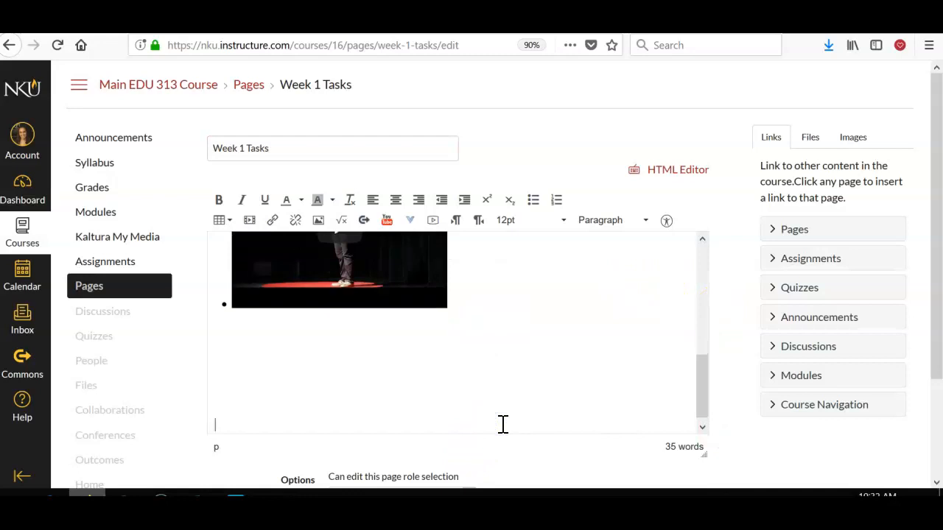
- Embed the Training Recording from Kaltura My Media into the page at the Small size
{"action": "left_click", "coordinate": [410, 221]}
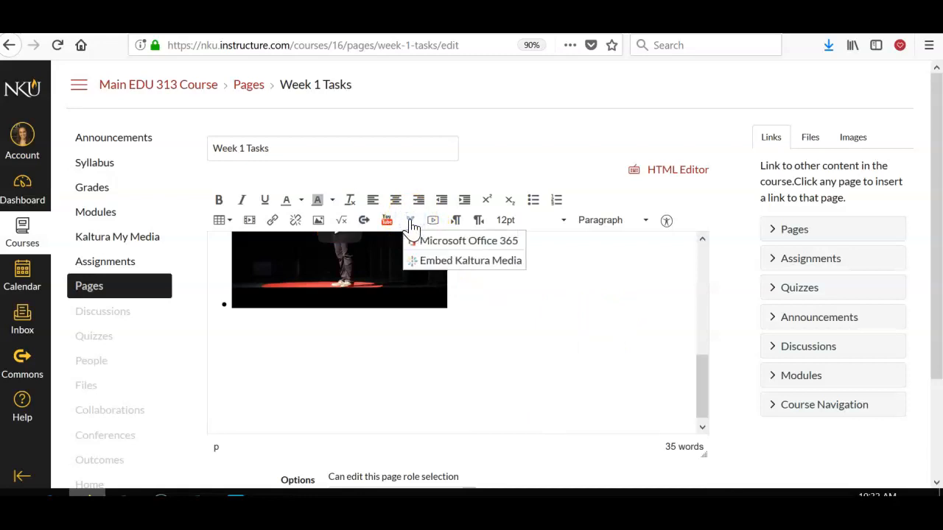
{"action": "left_click", "coordinate": [436, 265]}
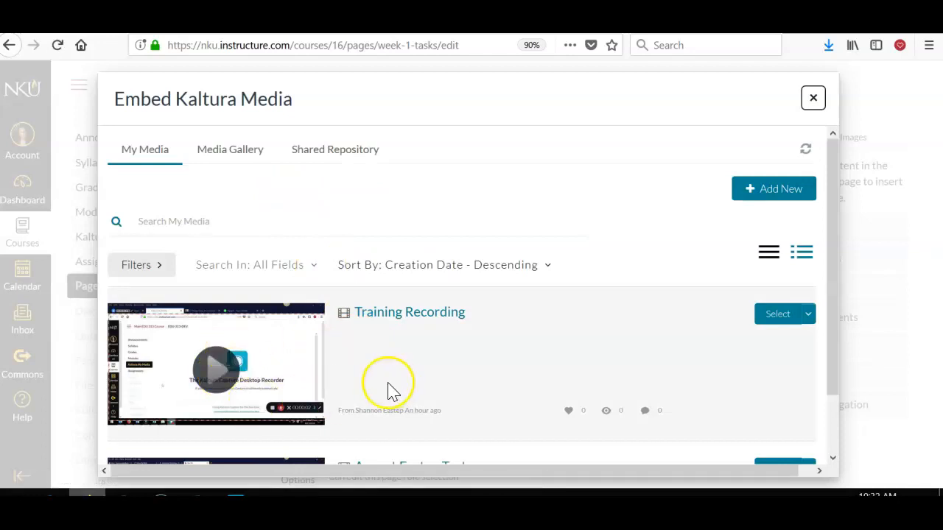
{"action": "left_click", "coordinate": [809, 318]}
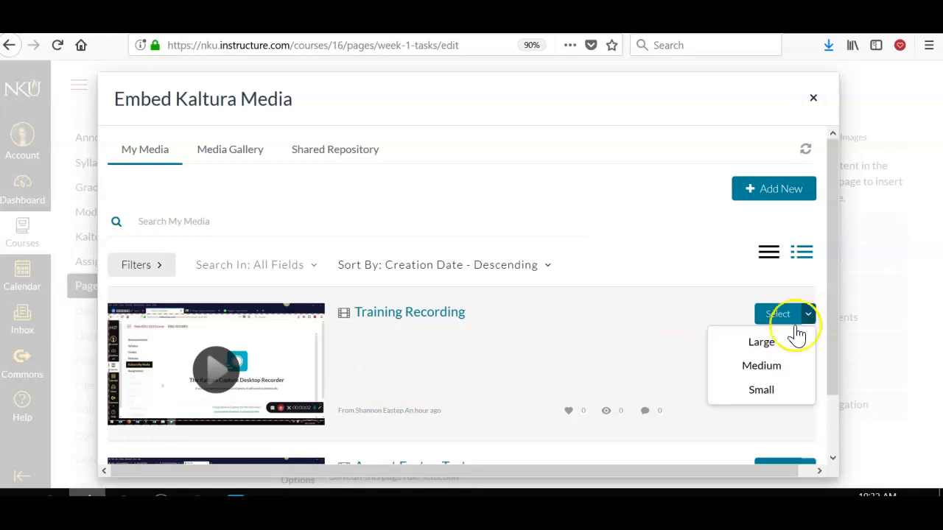
{"action": "left_click", "coordinate": [785, 393]}
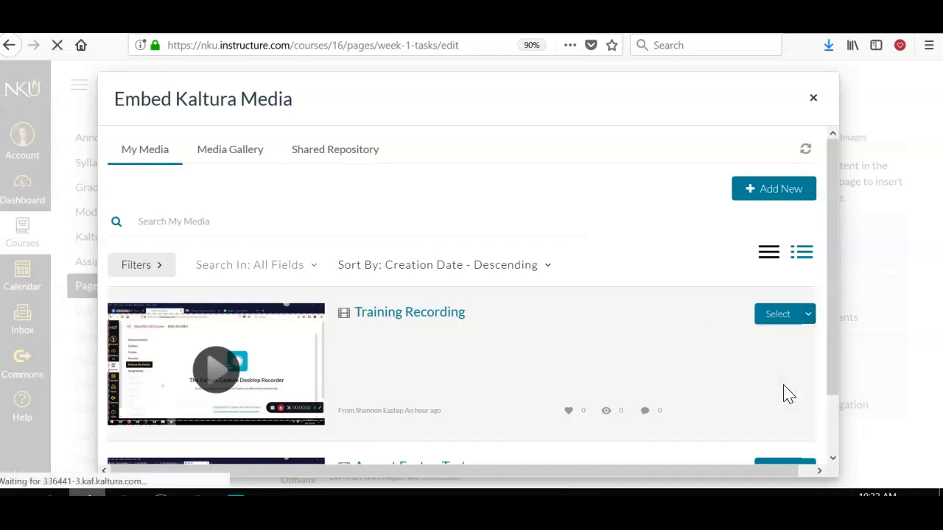
{"action": "left_click", "coordinate": [775, 317]}
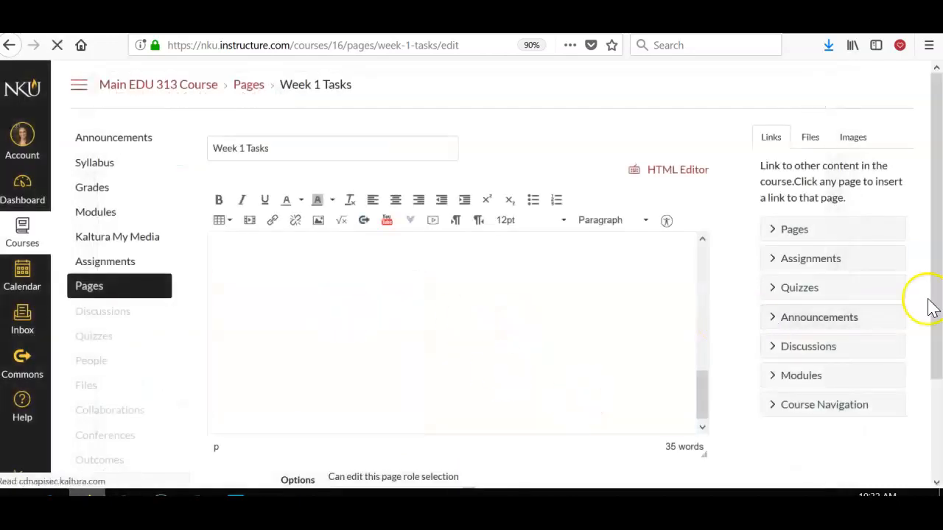
- Save the Week 1 Tasks page and view the embedded Training Recording player beneath the TEDx video
{"action": "scroll", "coordinate": [932, 306], "scroll_direction": "down", "scroll_amount": 3}
{"action": "left_click", "coordinate": [694, 454]}
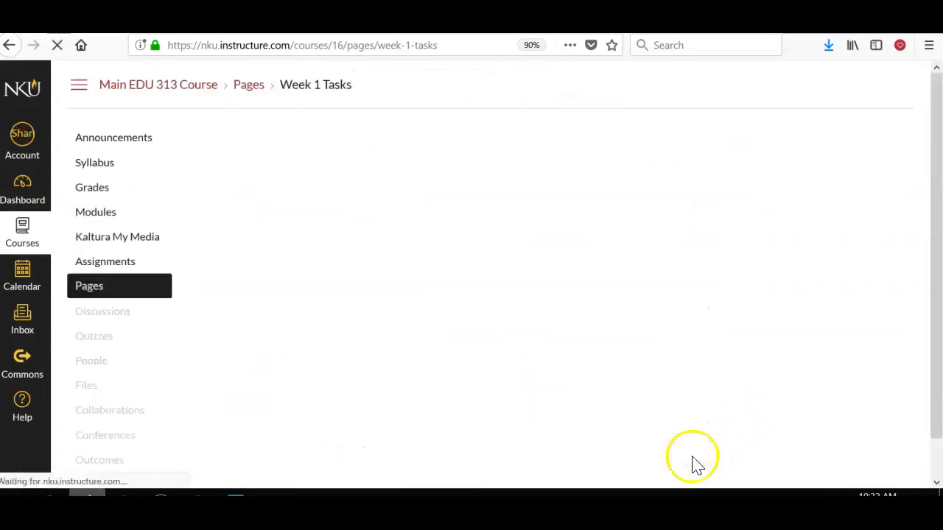
{"action": "left_click_drag", "start_coordinate": [936, 199], "coordinate": [939, 397]}
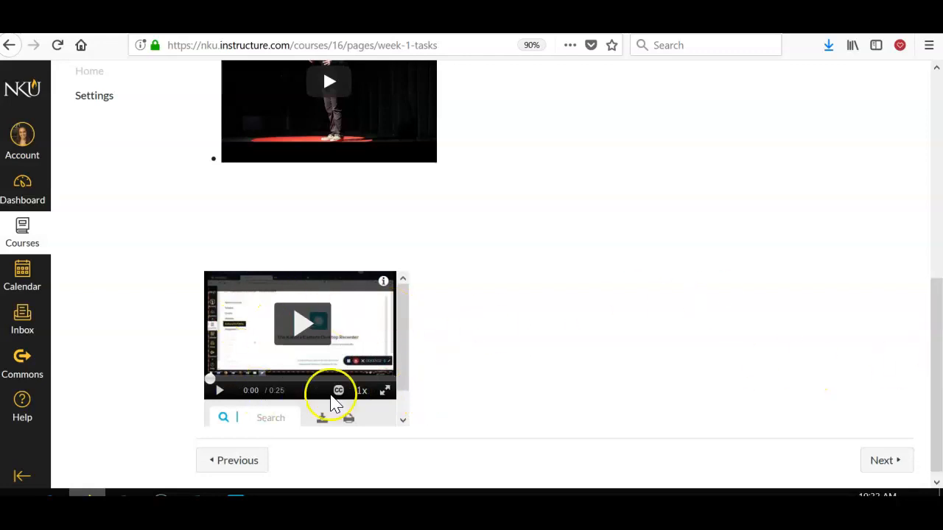
{"action": "left_click_drag", "start_coordinate": [934, 313], "coordinate": [908, 103]}
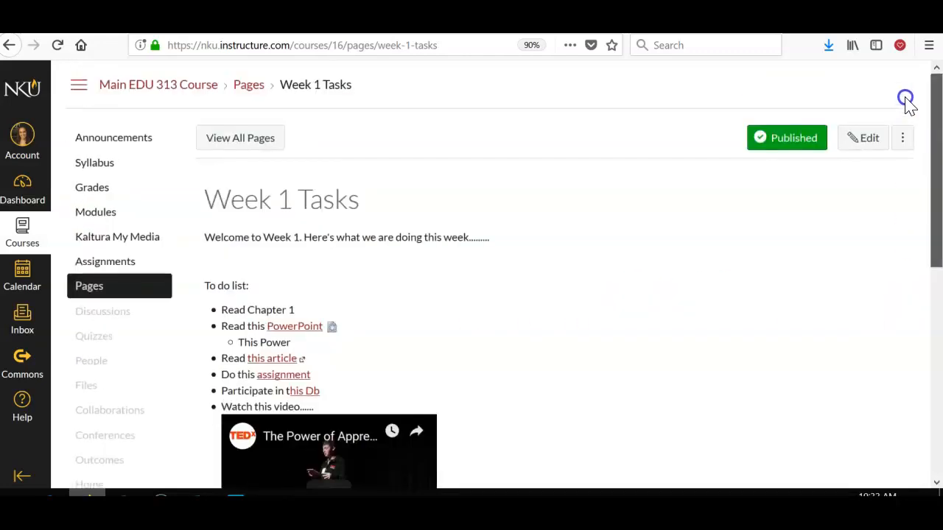
- Start a new course discussion, look at the Embed Kaltura Media option in its editor, and dismiss the error message
{"action": "left_click", "coordinate": [109, 318]}
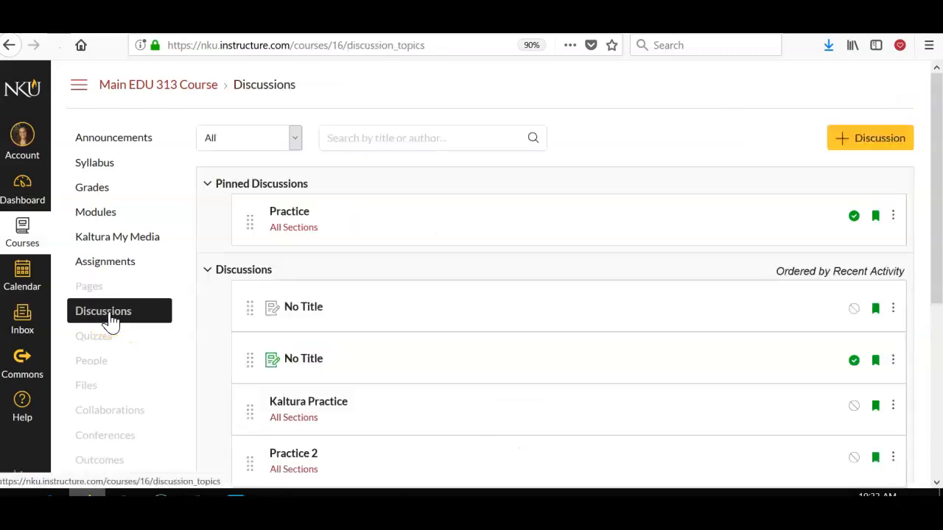
{"action": "left_click", "coordinate": [806, 143]}
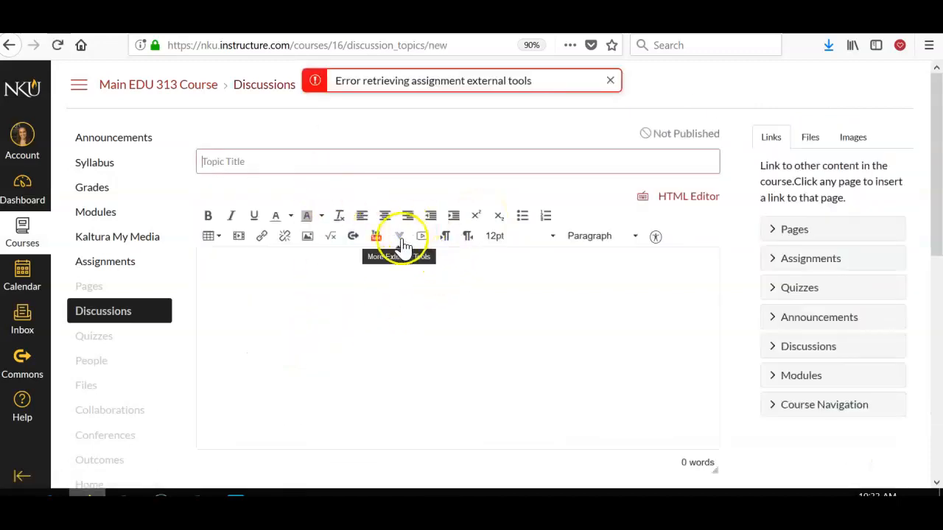
{"action": "left_click", "coordinate": [401, 242]}
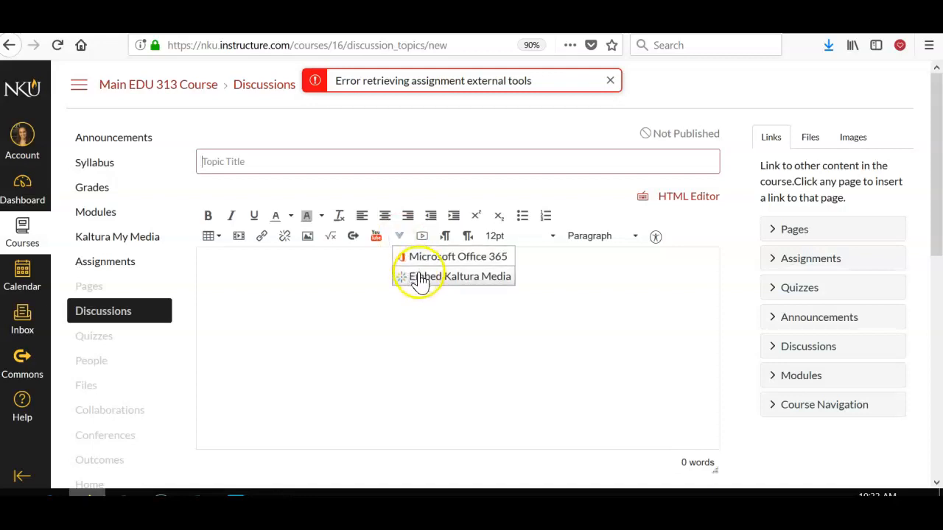
{"action": "left_click", "coordinate": [306, 355]}
{"action": "left_click", "coordinate": [610, 81]}
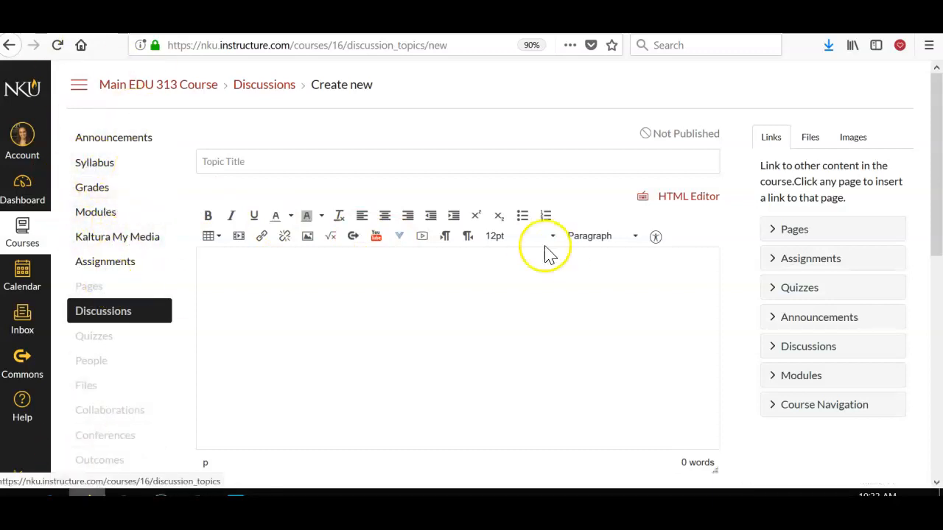
- Leave the new discussion for the course home page and go to Kaltura My Media
{"action": "left_click_drag", "start_coordinate": [938, 194], "coordinate": [924, 94]}
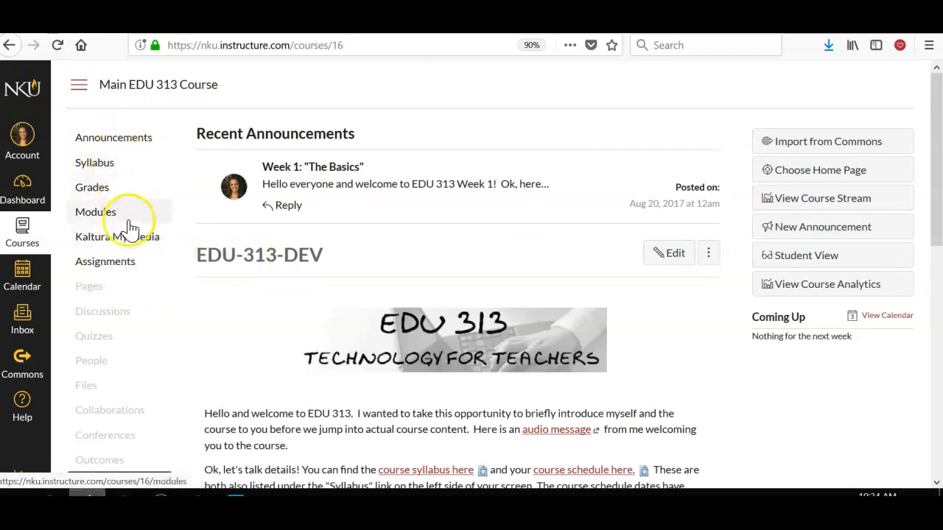
{"action": "left_click", "coordinate": [137, 246]}
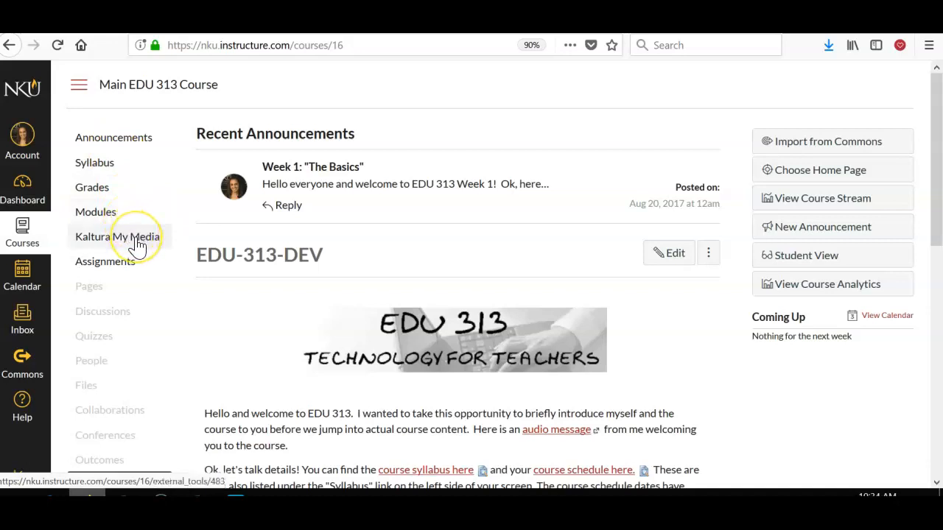